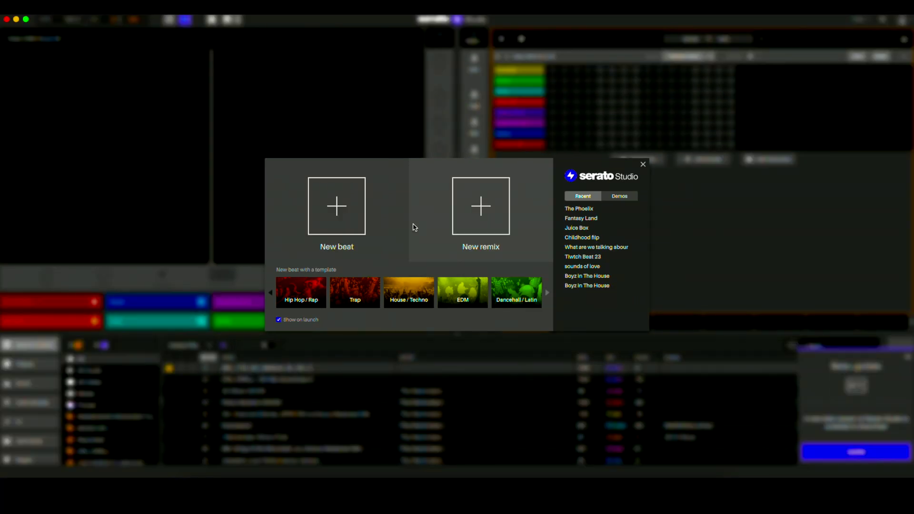
Step: Start a new beat on the Clean 808 Drum Kit and play back its kick, clap and hi-hat pattern
left_click(353, 217)
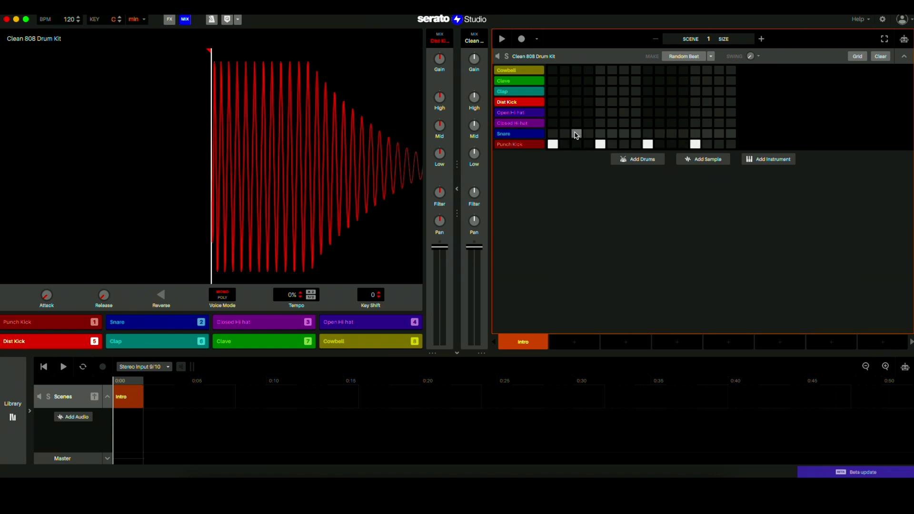
key("space")
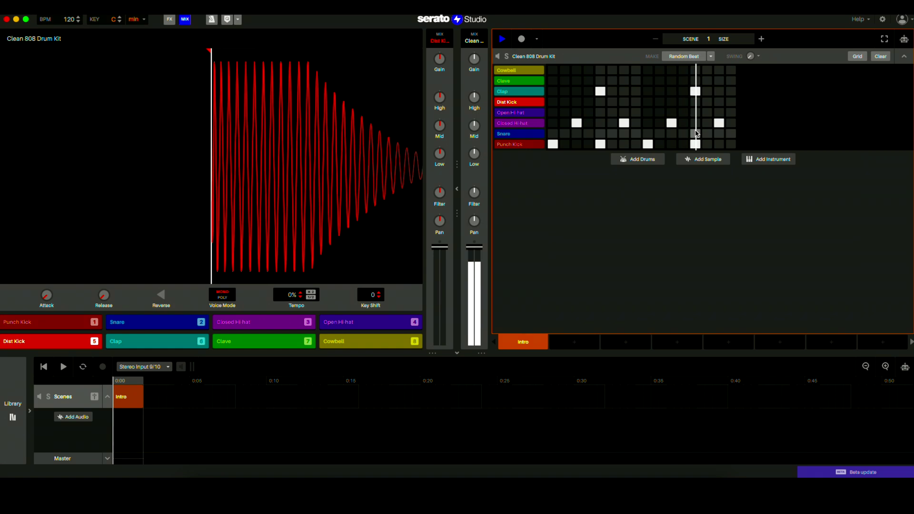
key("space")
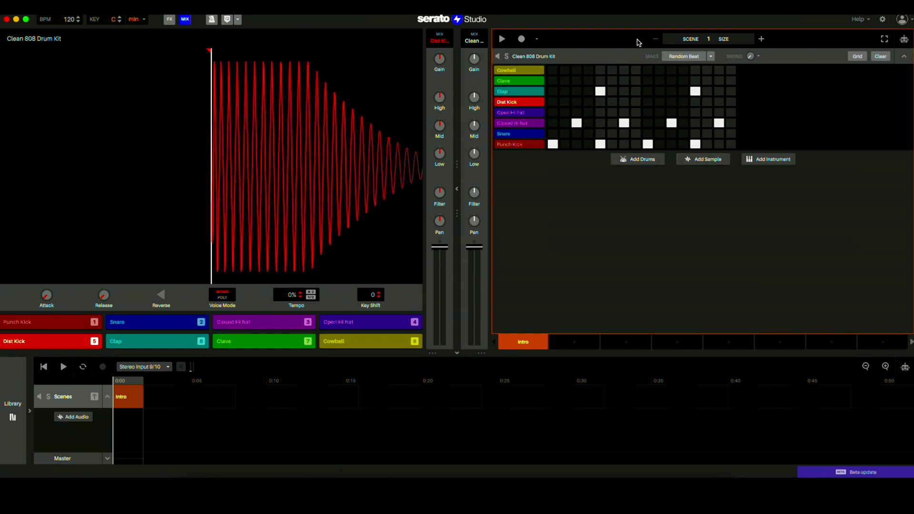
left_click(553, 63)
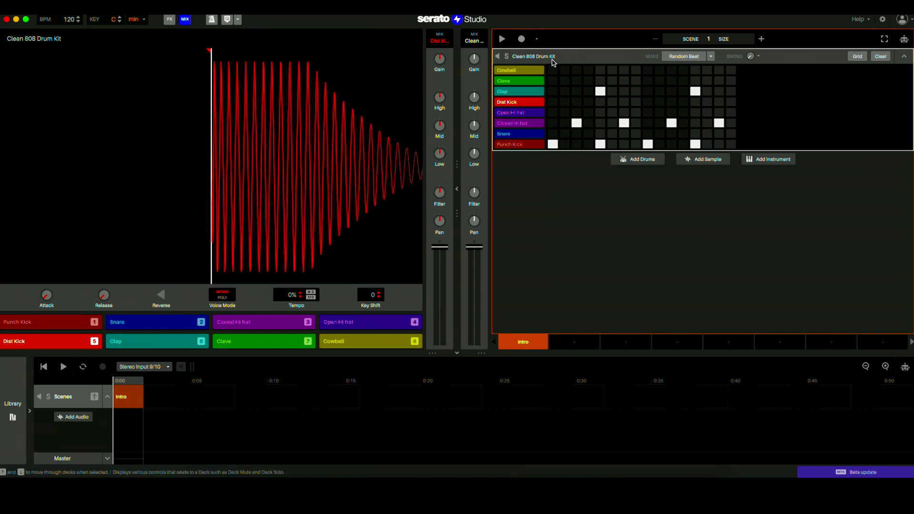
Step: Collapse the Clean 808 Drum Kit deck and add an empty instrument deck, Deck 1
left_click(904, 57)
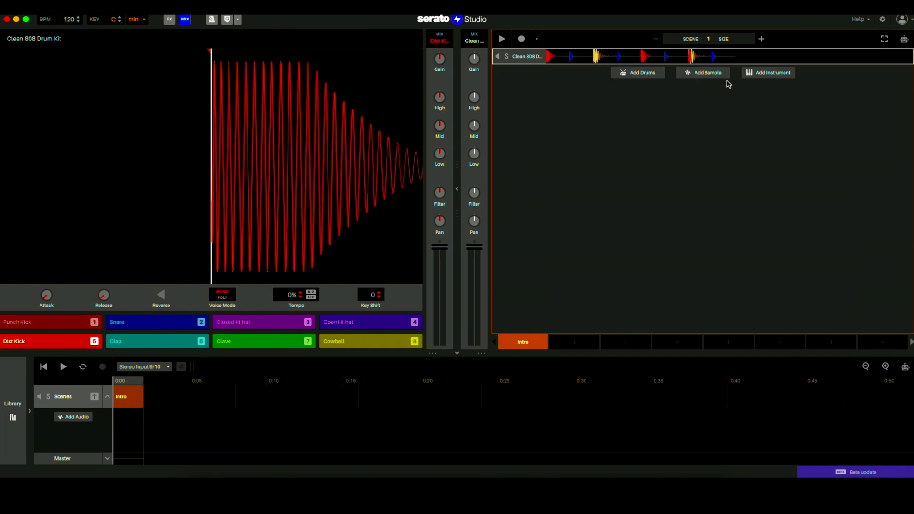
left_click(756, 74)
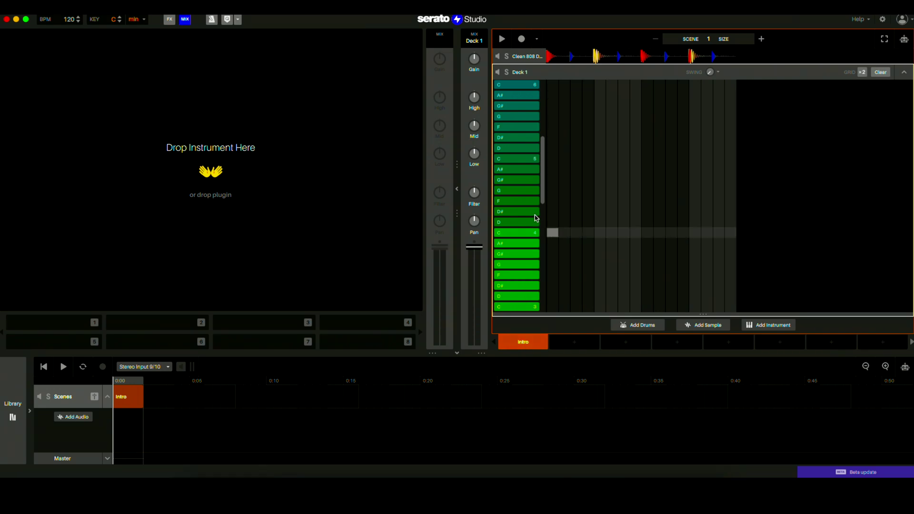
mouse_move(579, 344)
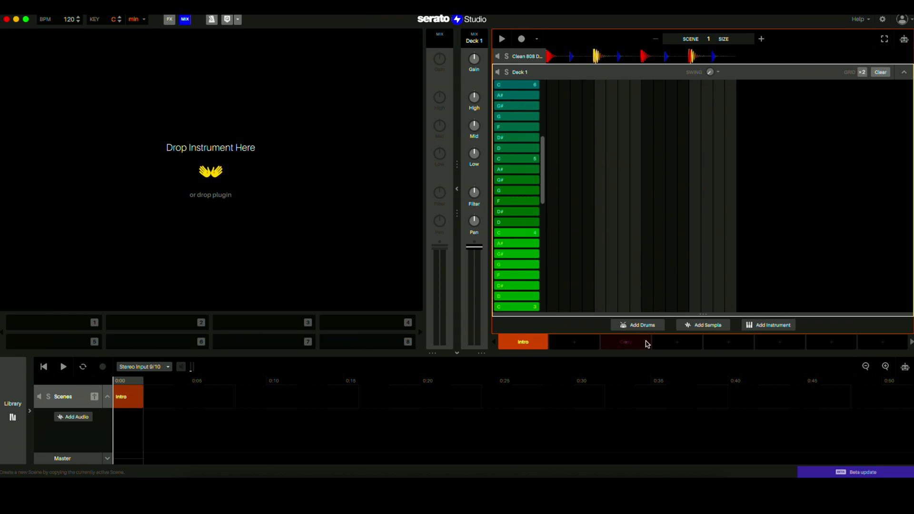
Step: Copy Intro as Scene 2, place it after Intro, preview Intro, then select Scene 2
left_click(575, 342)
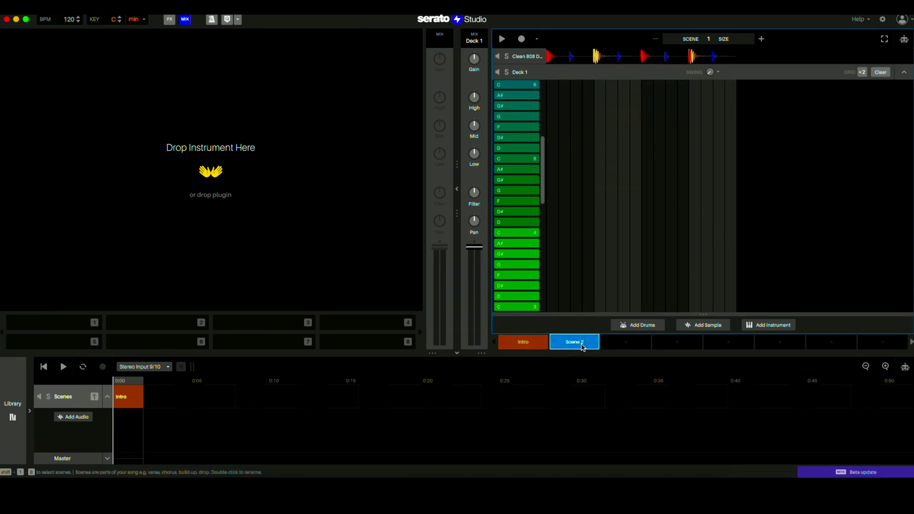
mouse_move(580, 344)
left_mouse_down()
mouse_move(400, 409)
mouse_move(174, 403)
left_mouse_up()
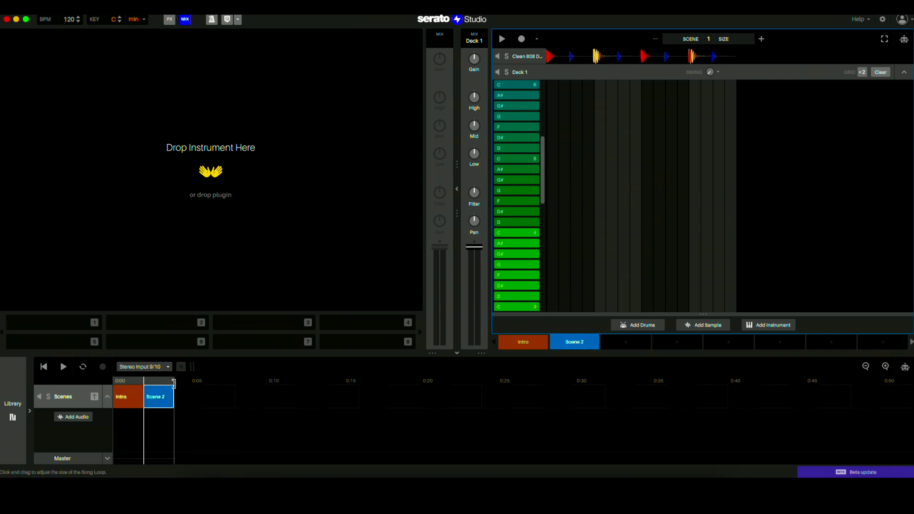
left_click(128, 397)
key("space")
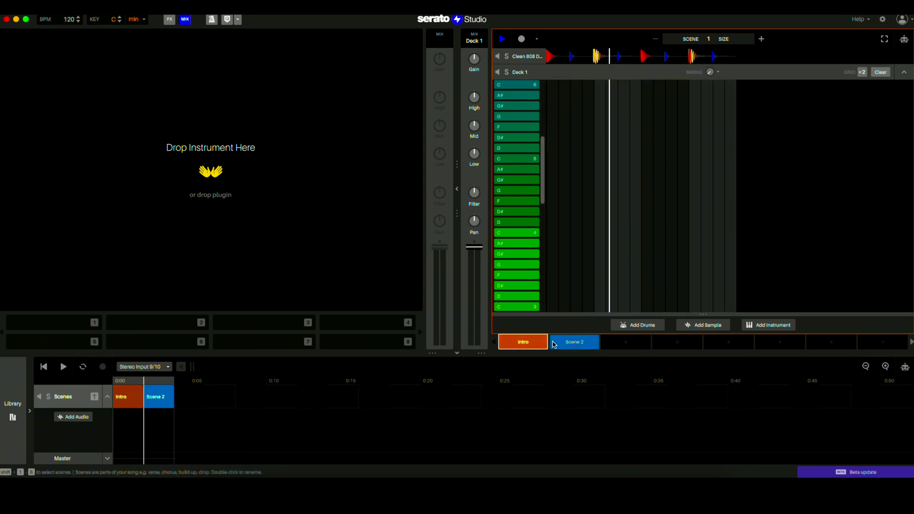
key("space")
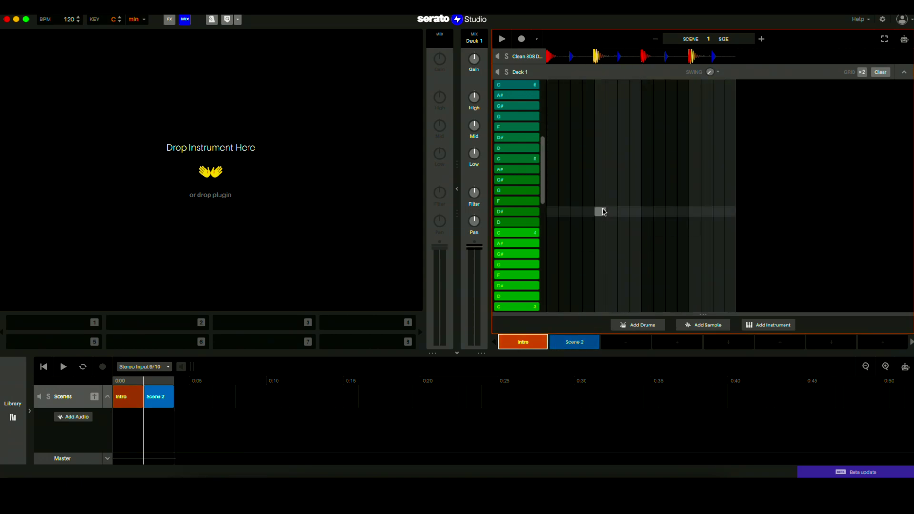
left_click(571, 341)
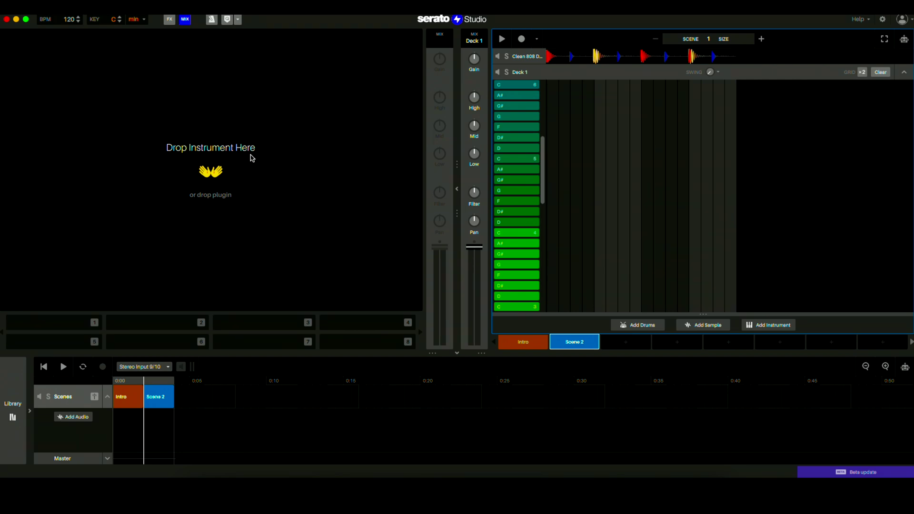
Step: Load Instruments > Pad > Dreamy Pad from the Library onto the new deck
left_click(14, 404)
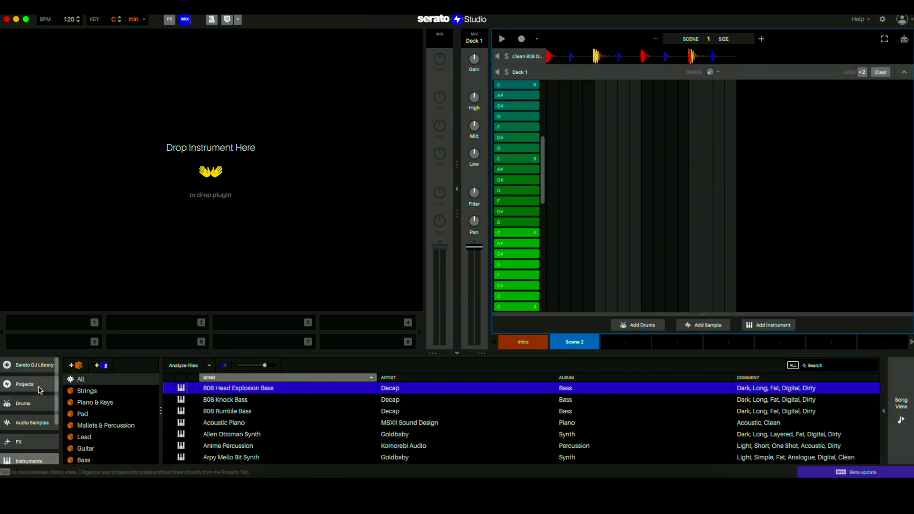
scroll(37, 405, "down", 1)
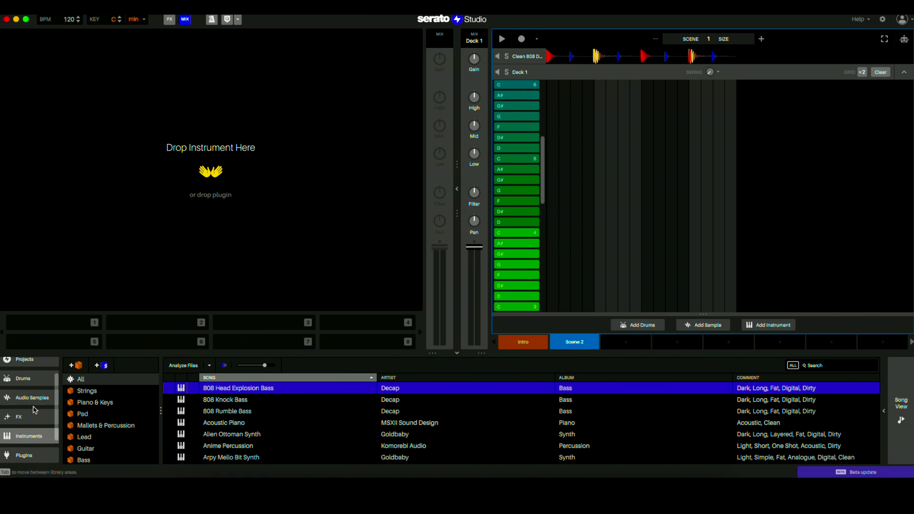
scroll(33, 419, "down", 2)
scroll(32, 428, "up", 3)
scroll(32, 429, "down", 2)
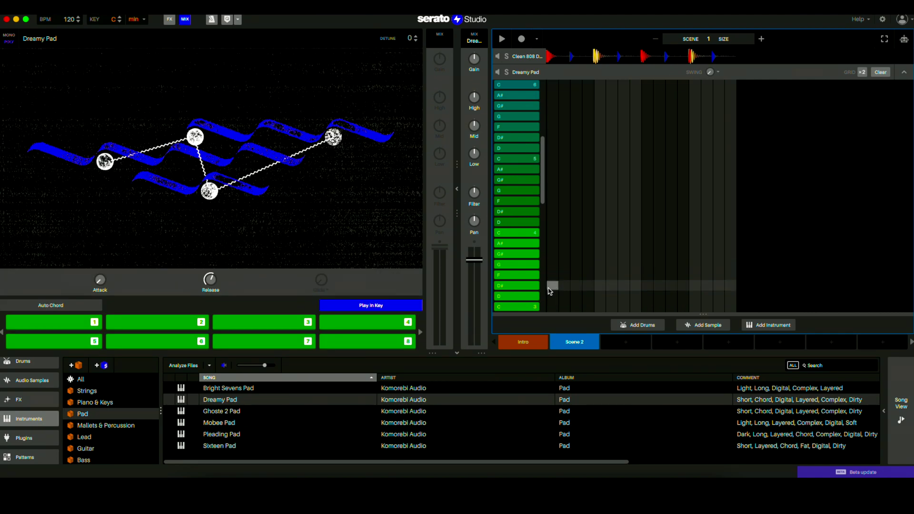
Step: Draw one long F note in Scene 2 and compare playback against the empty Intro
left_click(554, 276)
left_click_drag(556, 274, 644, 267)
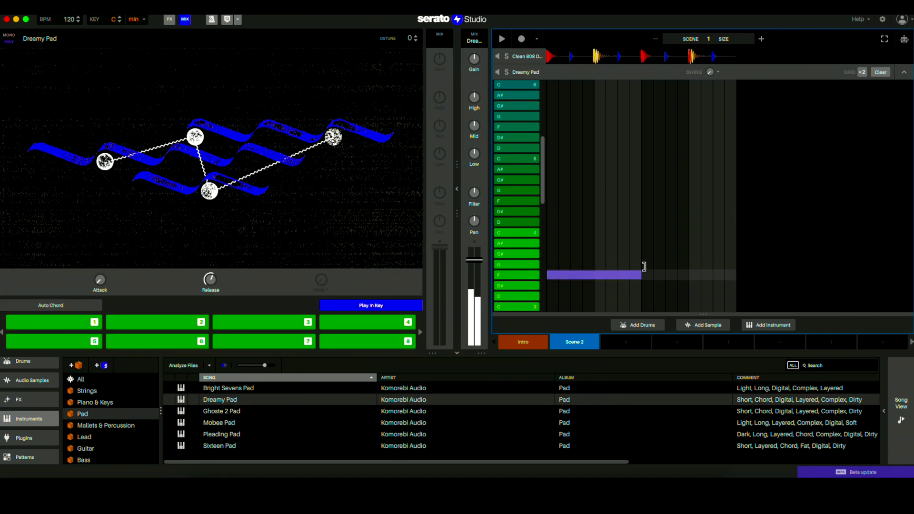
key("space")
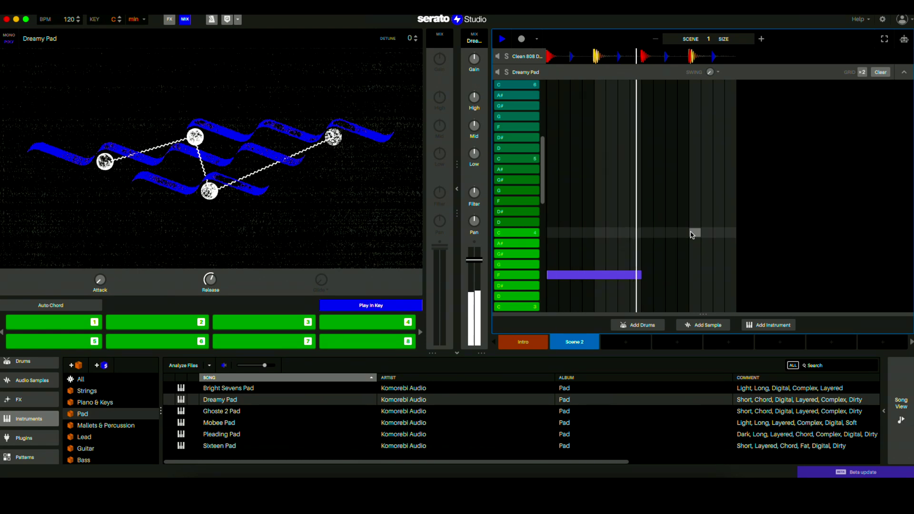
left_click(529, 343)
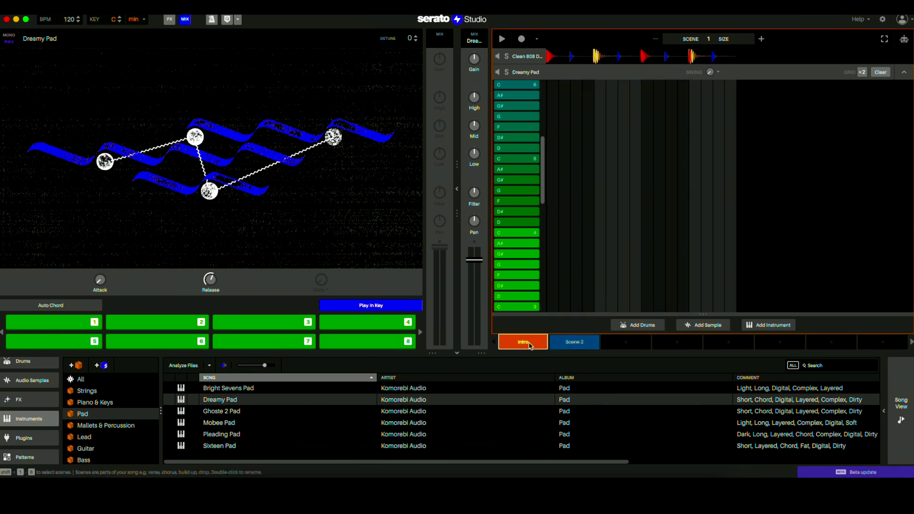
key("space")
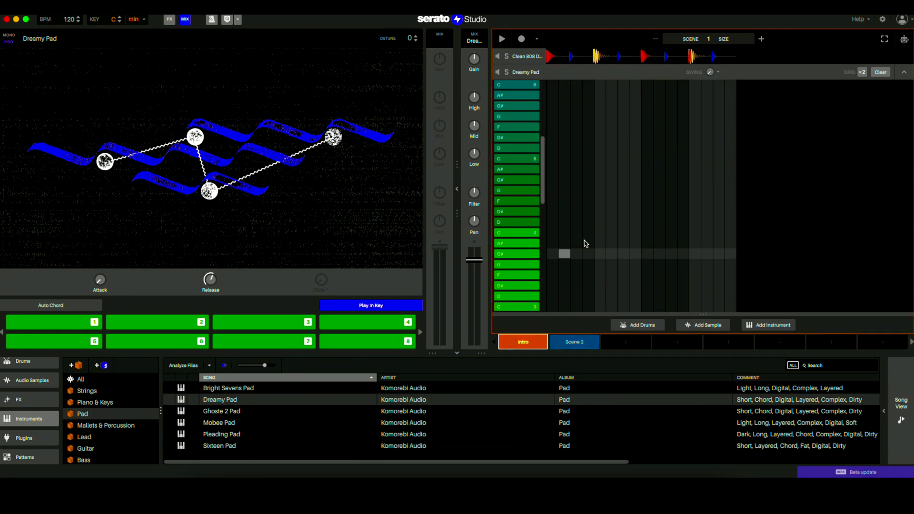
left_click(571, 343)
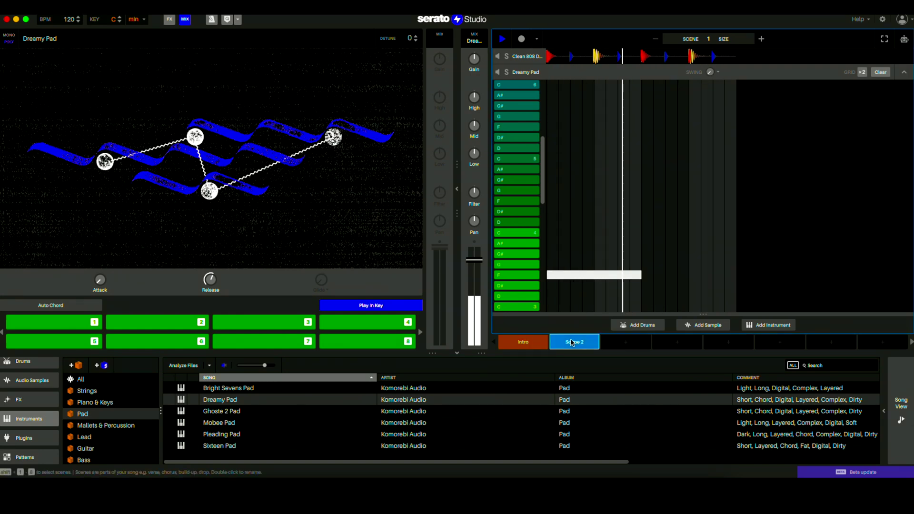
key("space")
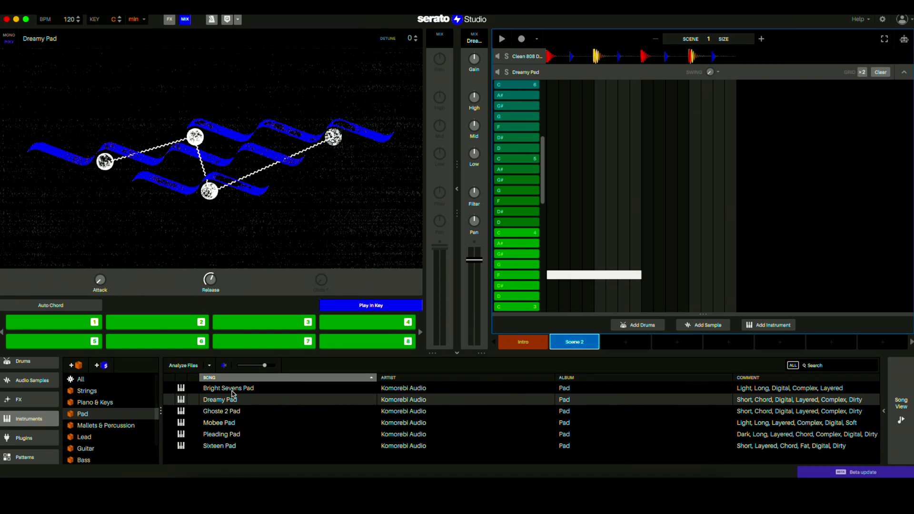
Step: In Song View, play the arrangement from 0:00 with the song loop turned on
left_click(900, 403)
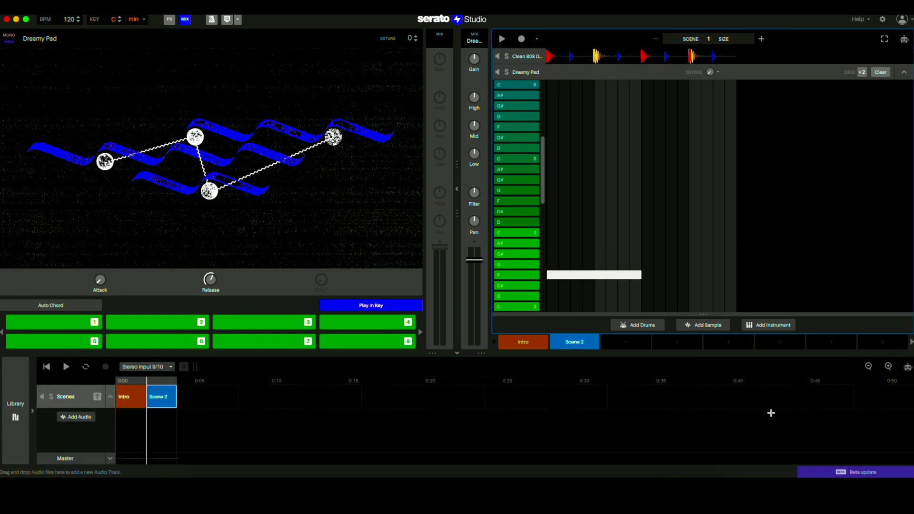
left_click(128, 405)
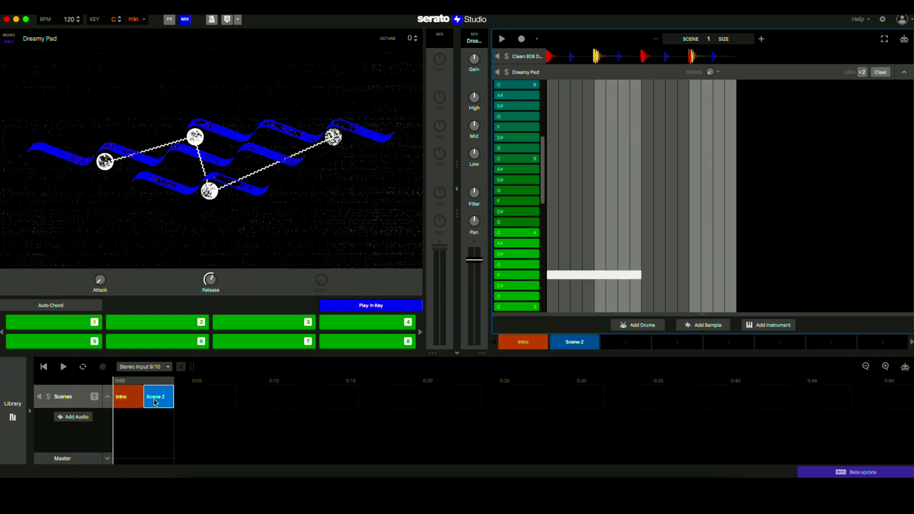
left_click(154, 403)
left_click(44, 367)
left_click(64, 366)
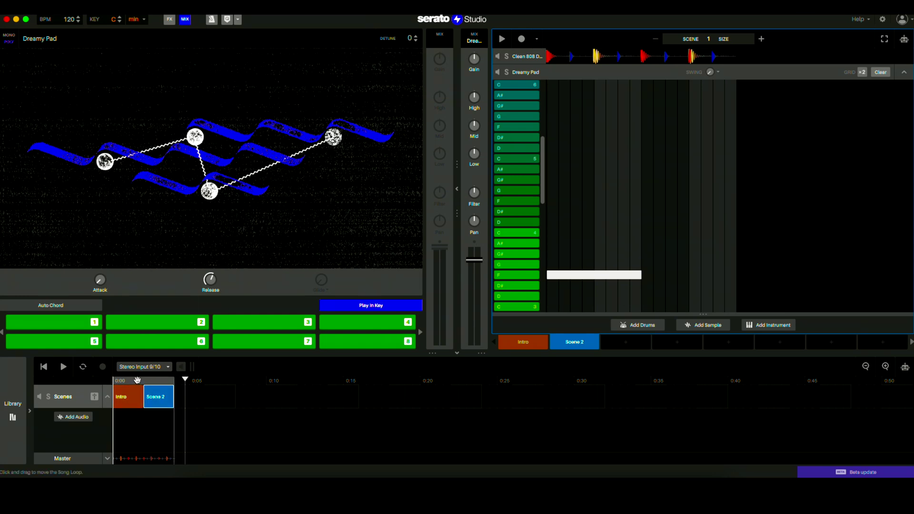
left_click(121, 377)
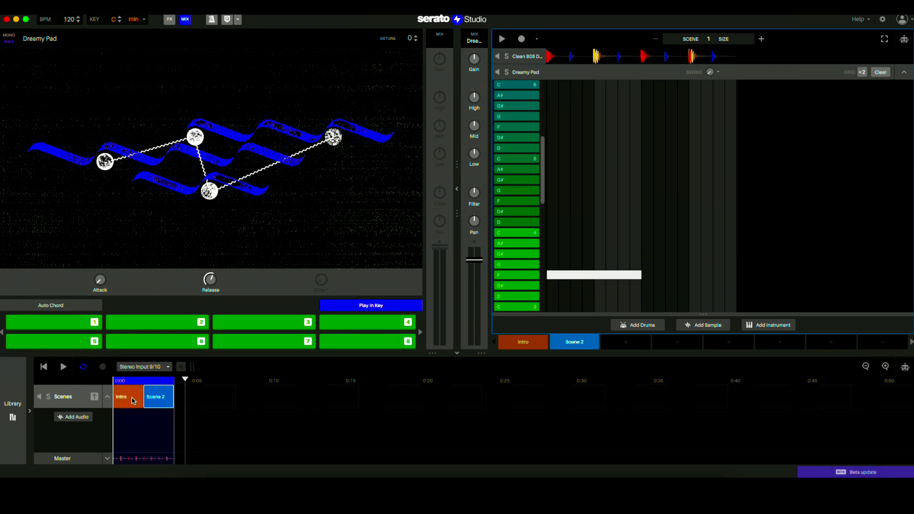
Step: Start adding another scene copy, cancel it, and return to Scene 2
left_click(626, 342)
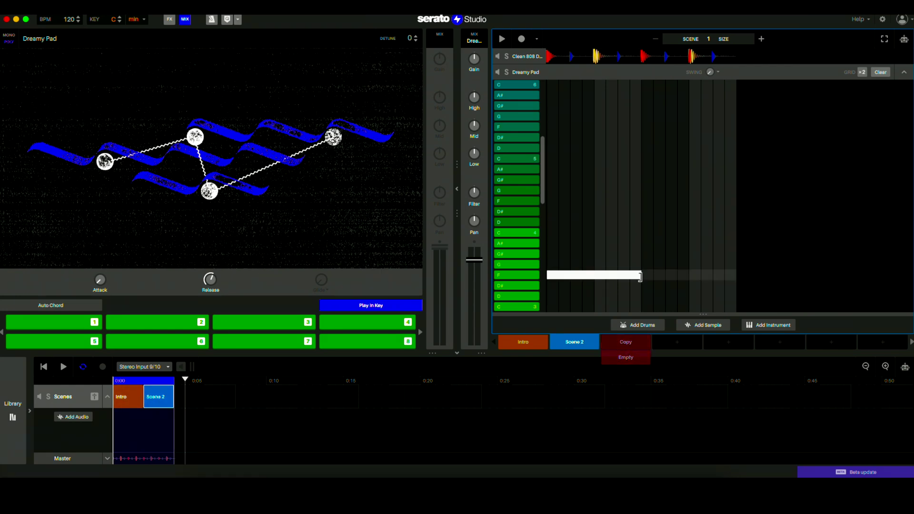
left_click(619, 346)
left_click(625, 342)
left_click(615, 346)
left_click(574, 342)
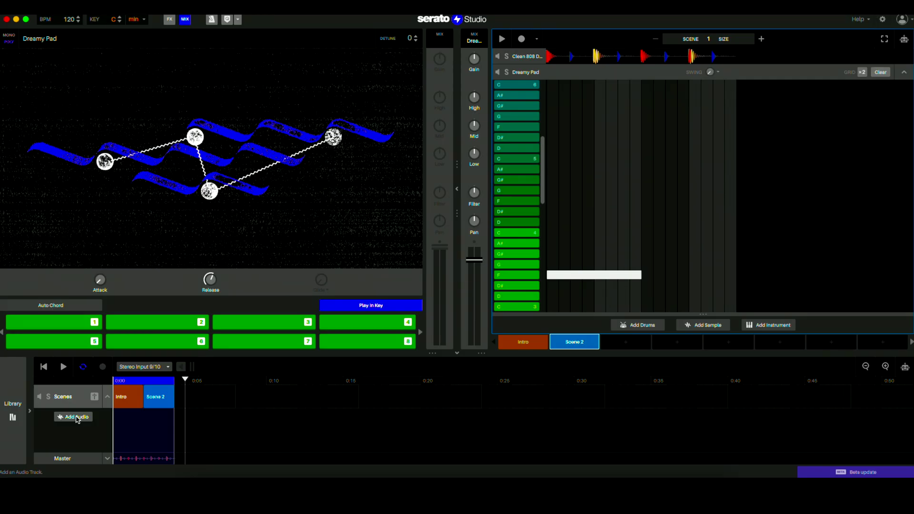
Step: Add an empty Audio 1 track from the song view
left_click(76, 419)
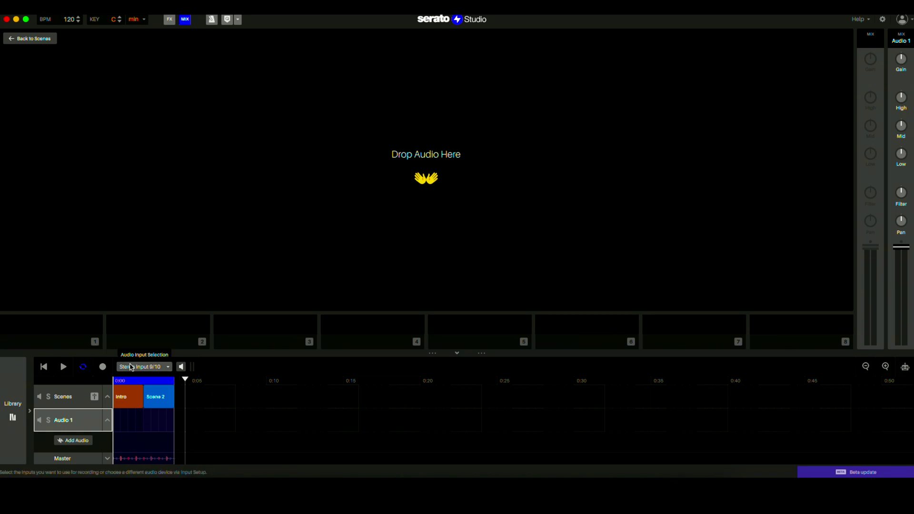
Step: Record a short take into Audio 1 from Stereo Input 9/10 with input monitoring on
left_click(153, 367)
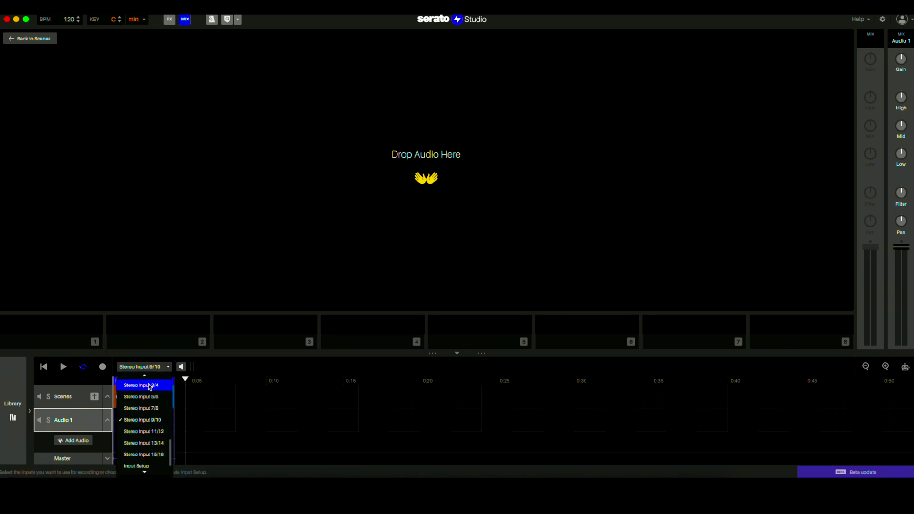
left_click(155, 421)
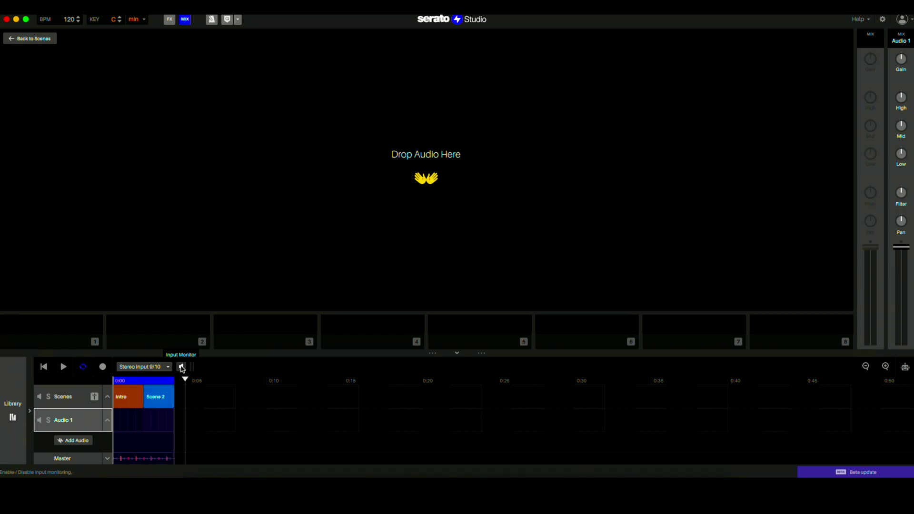
left_click(181, 367)
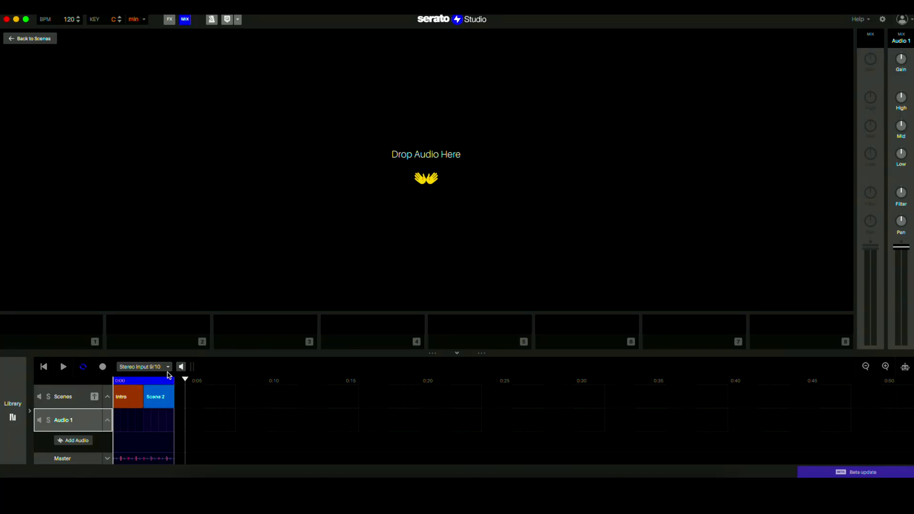
left_click(101, 370)
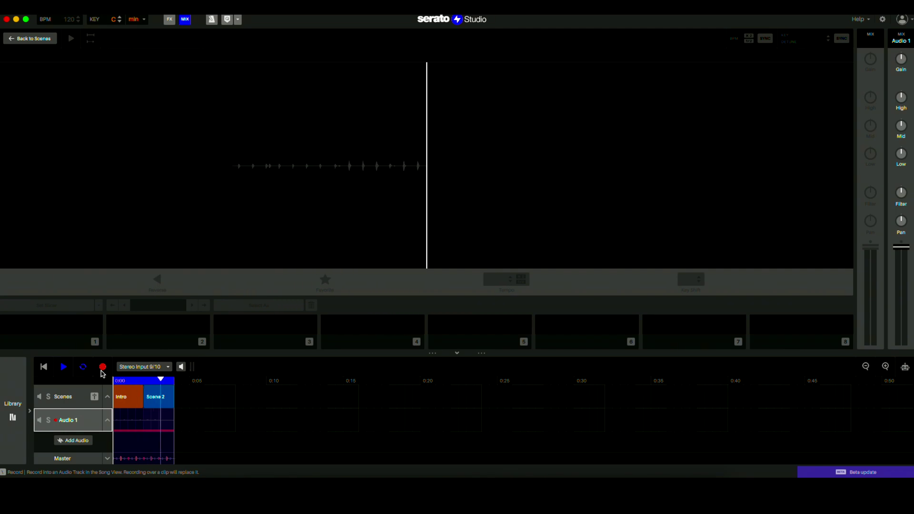
left_click(102, 370)
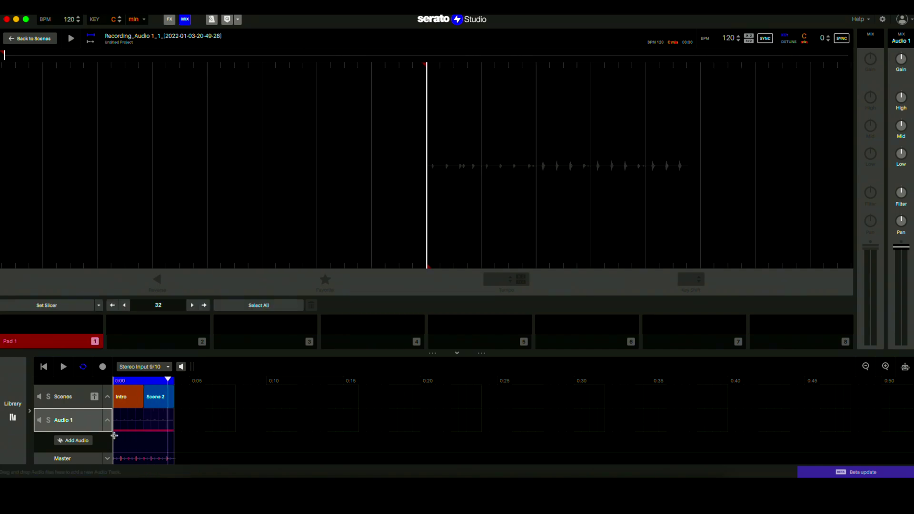
Step: Rename the Audio 1 track to 'OP-1 Perc'
right_click(70, 423)
left_click(67, 421)
right_click(66, 422)
left_click(86, 449)
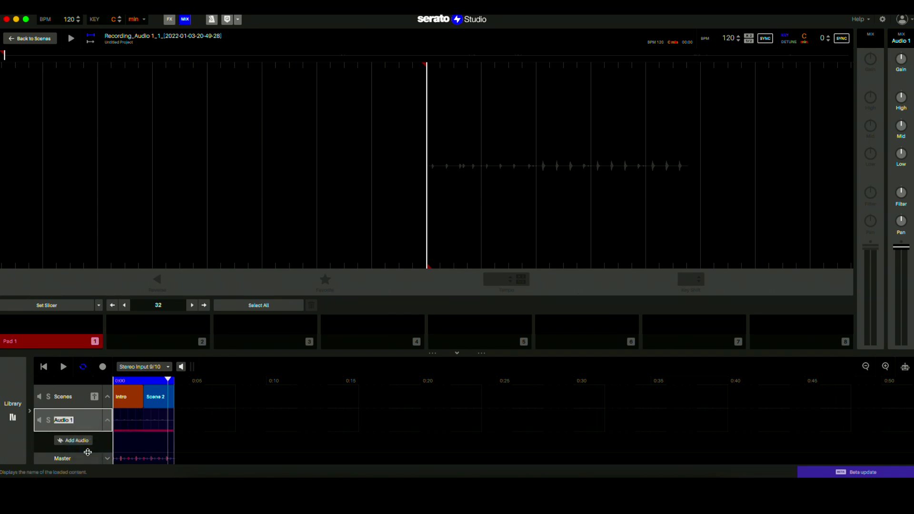
type("OP-1 Perc")
key("Return")
Step: Slice the recording into Pad 2 and Pad 3 and audition both slices
mouse_move(440, 175)
left_mouse_down()
mouse_move(445, 147)
mouse_move(404, 155)
mouse_move(474, 149)
mouse_move(449, 153)
mouse_move(474, 159)
mouse_move(434, 170)
mouse_move(346, 179)
left_mouse_up()
left_click(271, 330)
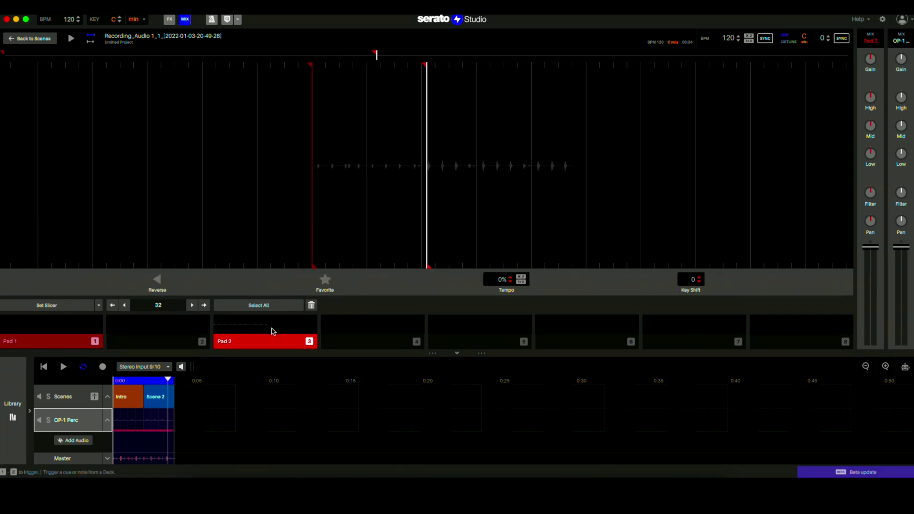
left_click(356, 327)
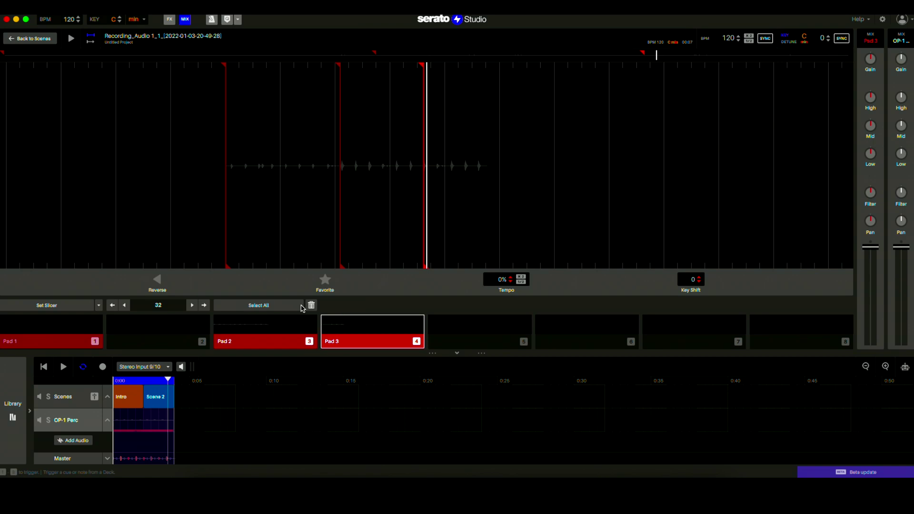
left_click(274, 339)
left_click(357, 341)
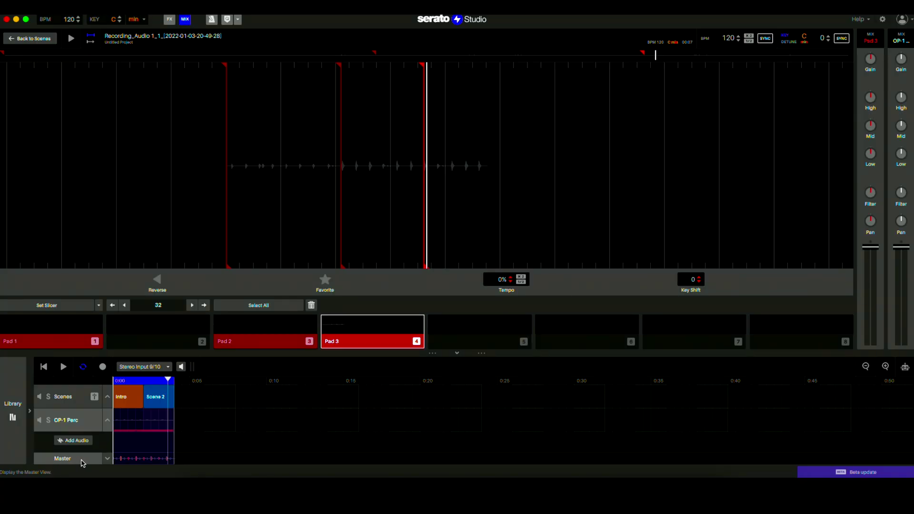
left_click(83, 461)
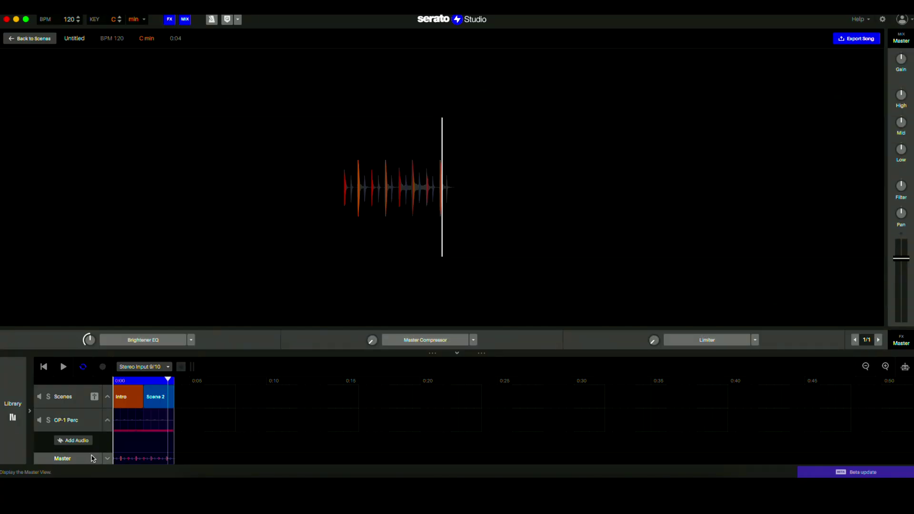
Step: Scrub and play the master mix, then bring up Export Song set to WAV
left_click_drag(346, 212, 454, 192)
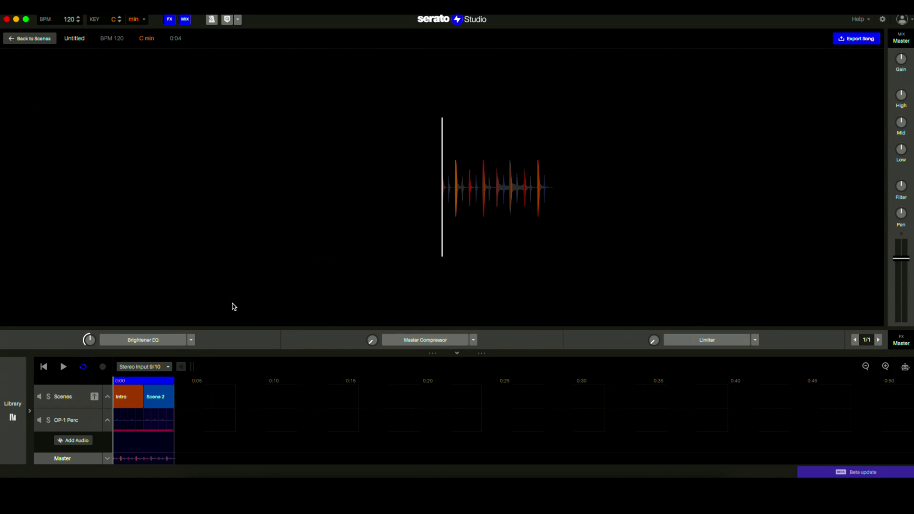
mouse_move(494, 192)
left_mouse_down()
mouse_move(434, 187)
mouse_move(500, 189)
left_mouse_up()
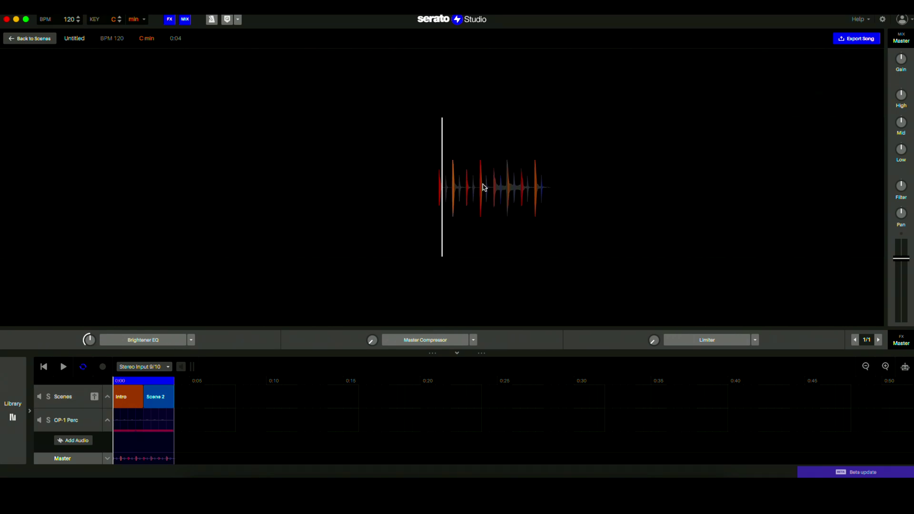
key("space")
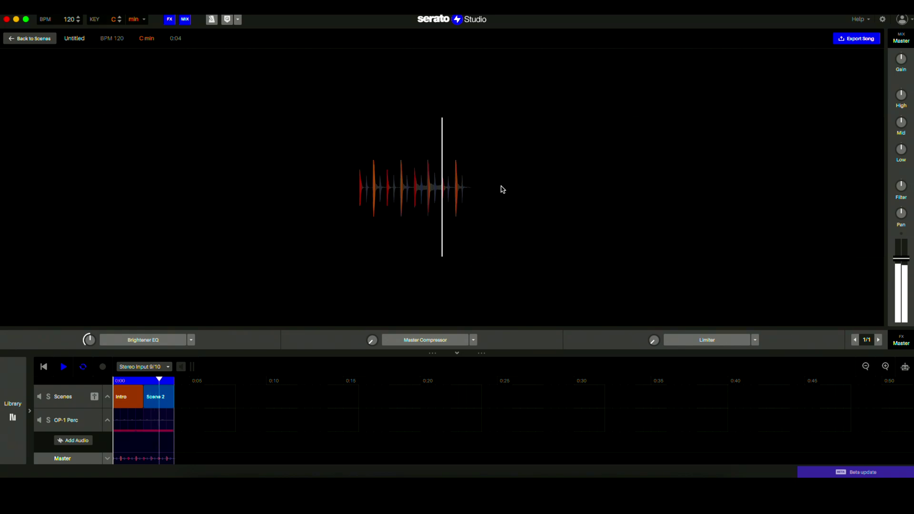
key("space")
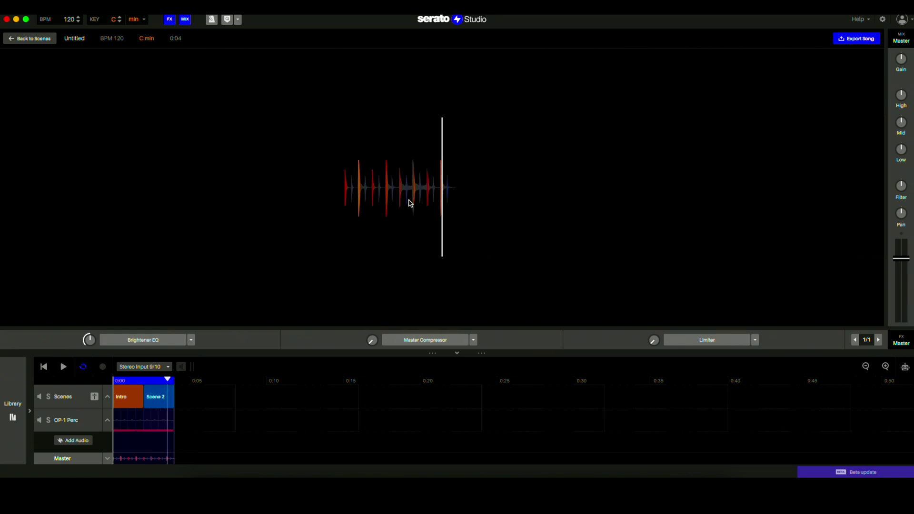
left_click(859, 40)
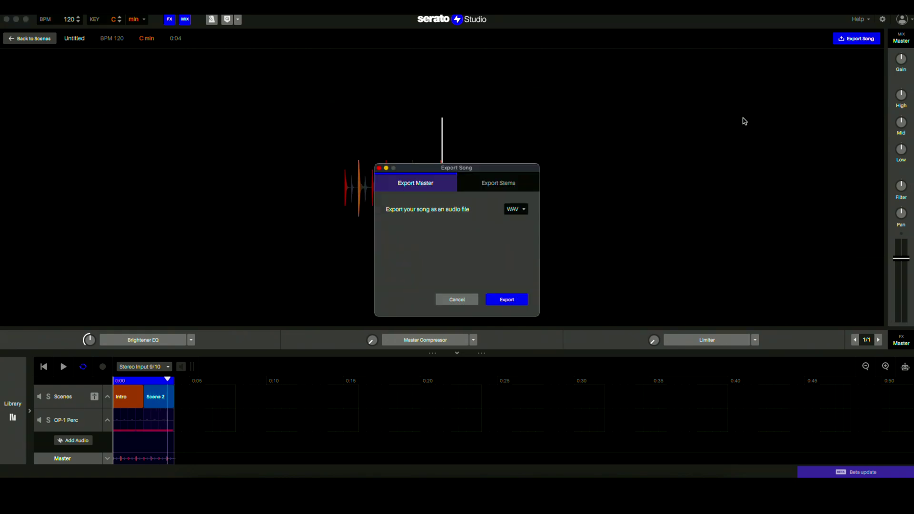
Step: Check the Export Stems tab, cancel without exporting, and return to the Dreamy Pad scene view
left_click(487, 187)
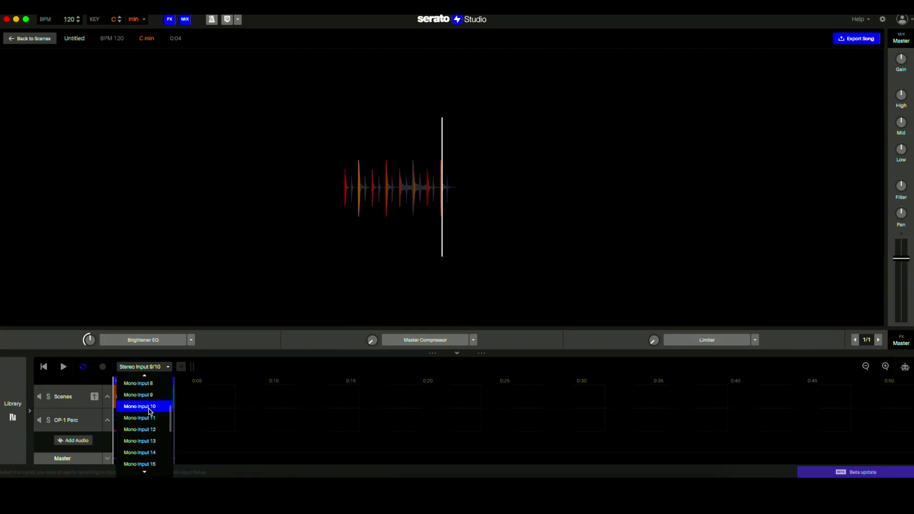
left_click(106, 444)
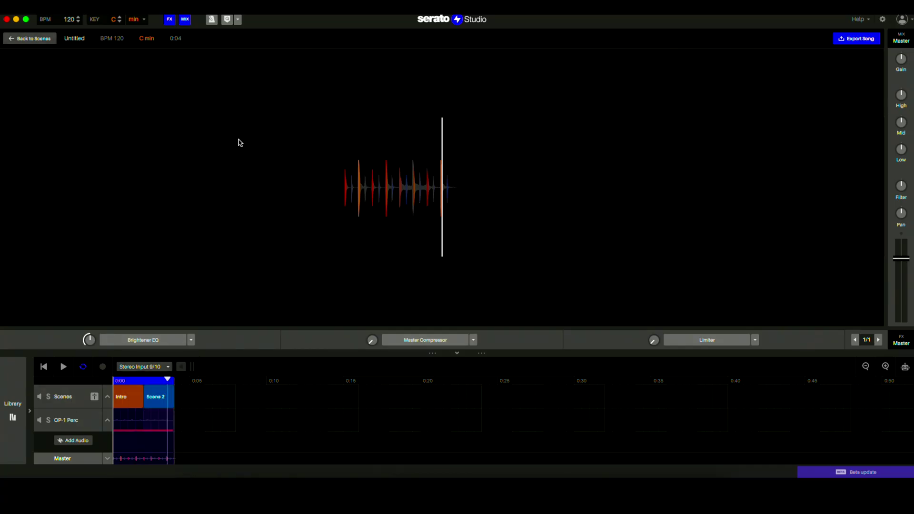
left_click(42, 40)
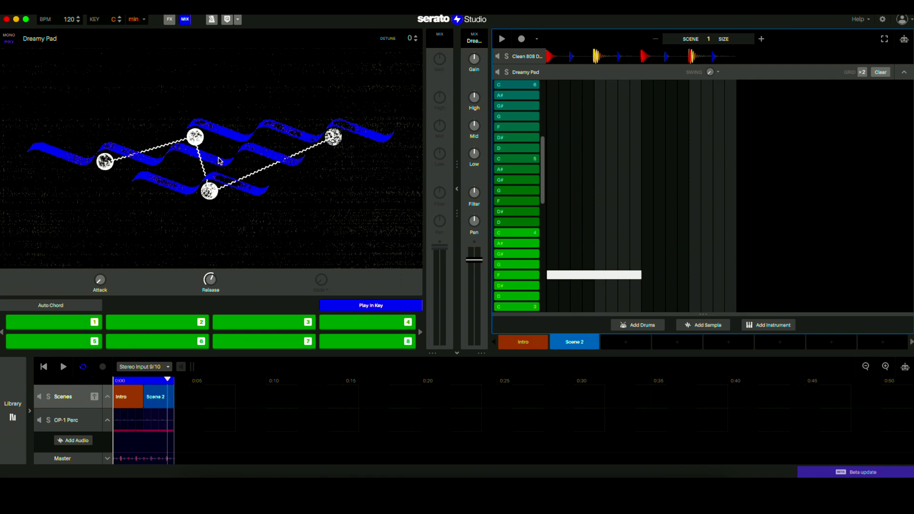
Step: Collapse the Dreamy Pad piano roll
left_click(903, 74)
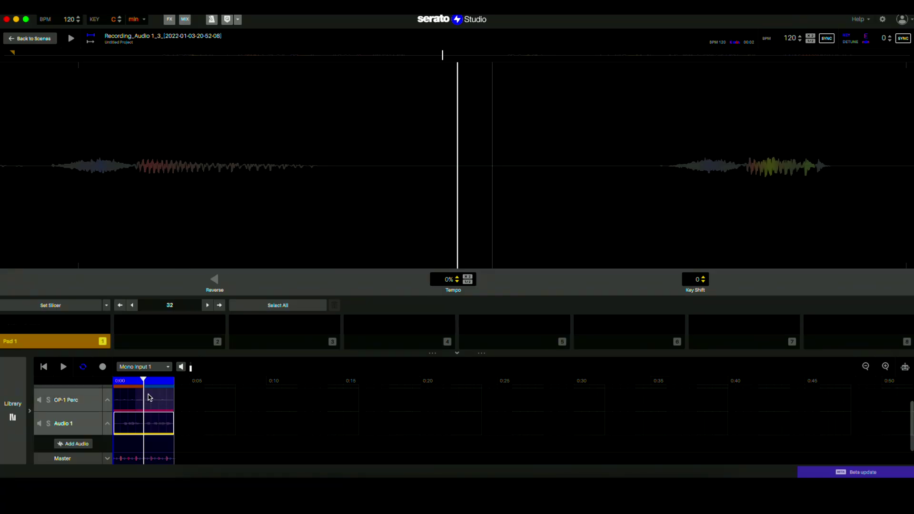
Step: Play back the new recording, then show the Audio 1 track's own view
key("space")
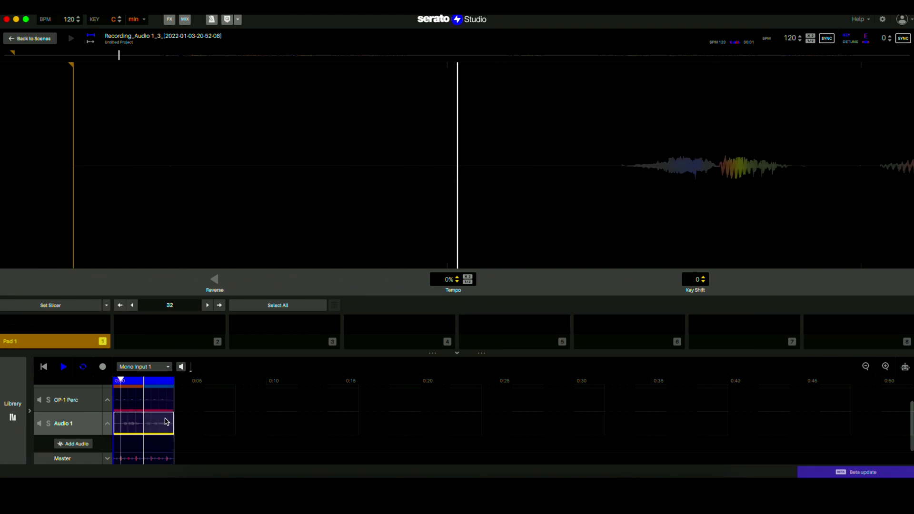
key("space")
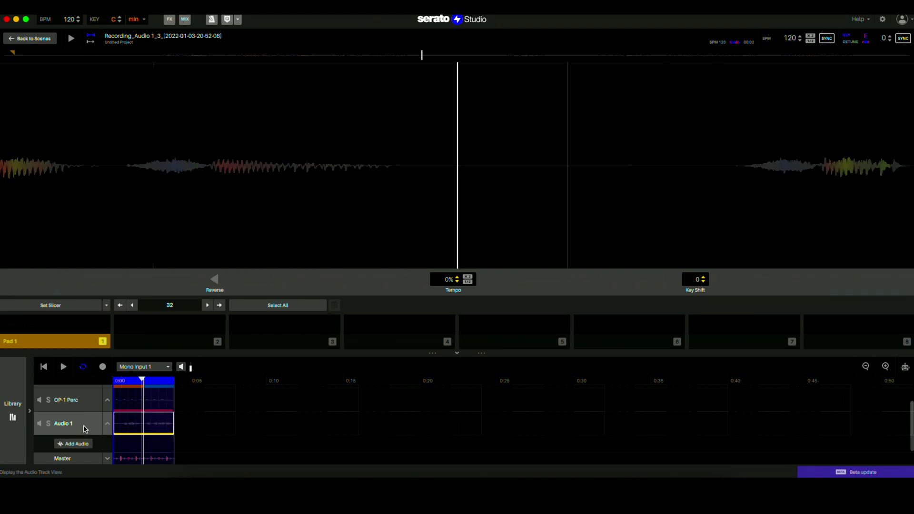
left_click(85, 429)
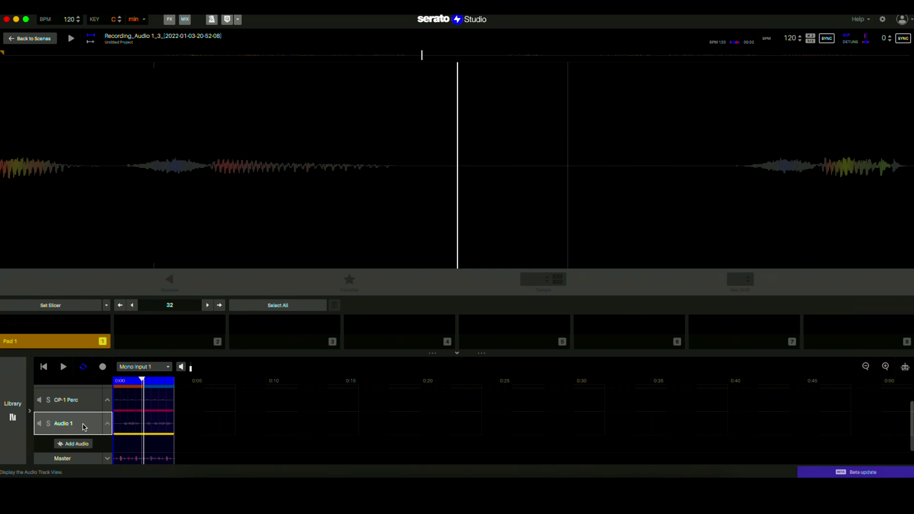
Step: Show Audio 1's empty effect slots, browse their effect lists without choosing one, and open the library
left_click(169, 21)
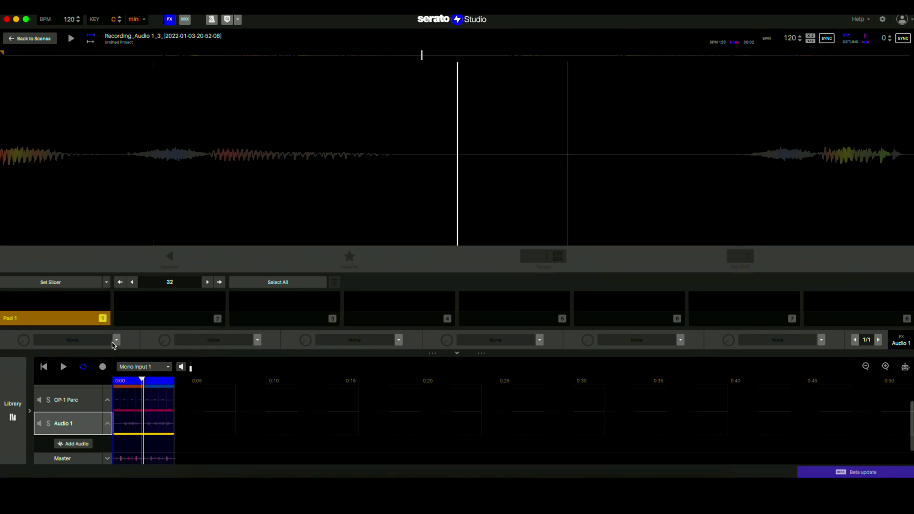
left_click(92, 342)
left_click(257, 340)
left_click(257, 340)
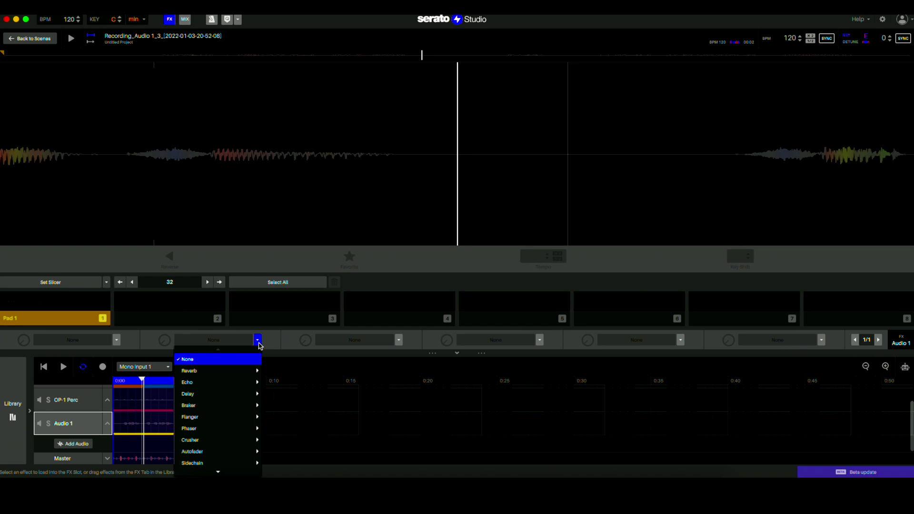
left_click(399, 339)
left_click(399, 339)
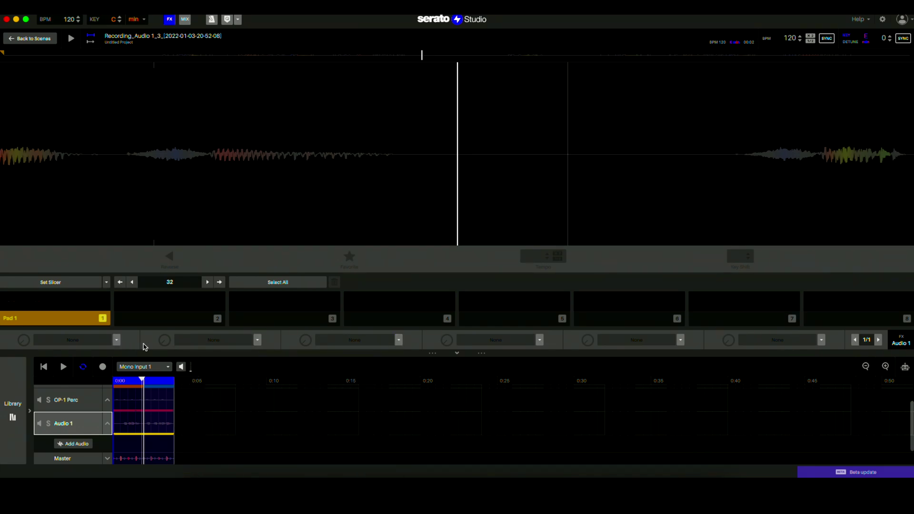
left_click(116, 340)
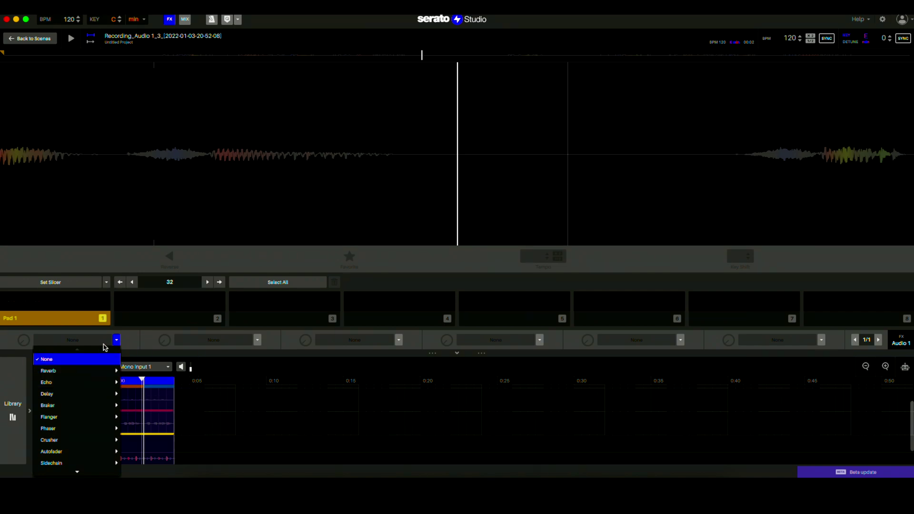
left_click(29, 403)
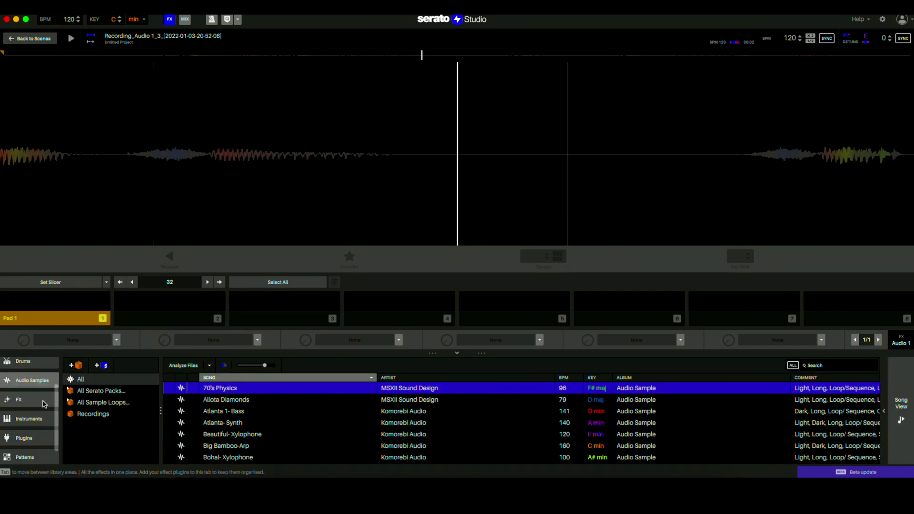
Step: Search the plugins for 'little' and load Little AlterBoy into Audio 1's first effect slot
left_click(41, 439)
type("little")
left_click(336, 403)
left_click_drag(335, 404, 455, 147)
left_click_drag(455, 143, 456, 147)
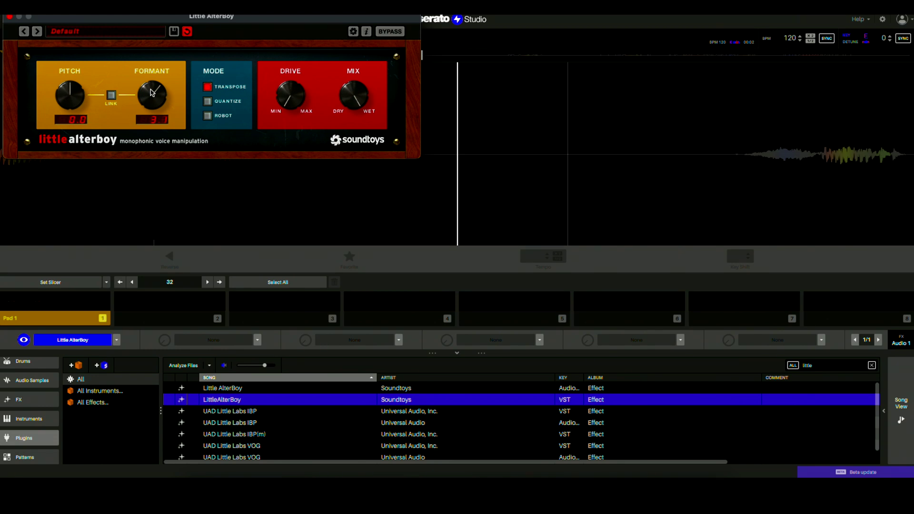
Step: Enable the Little AlterBoy effect and close its plugin window
left_click_drag(83, 23, 199, 92)
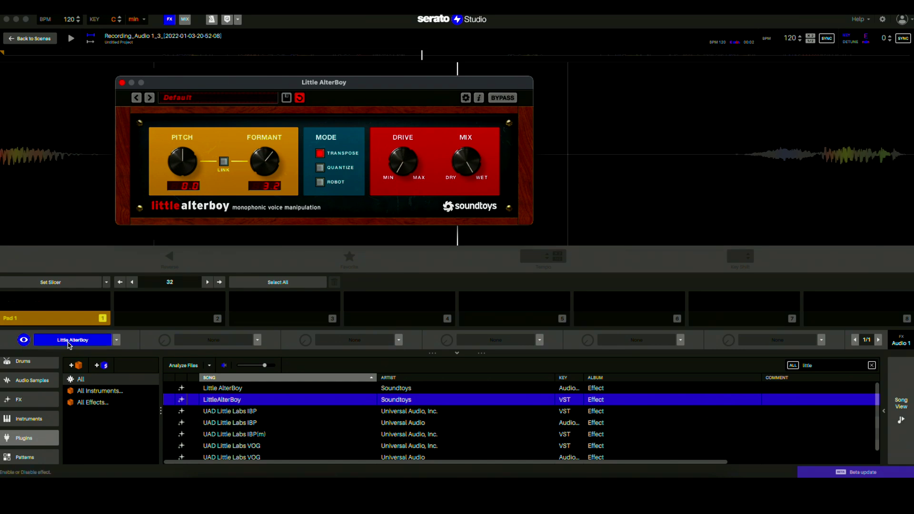
left_click(23, 341)
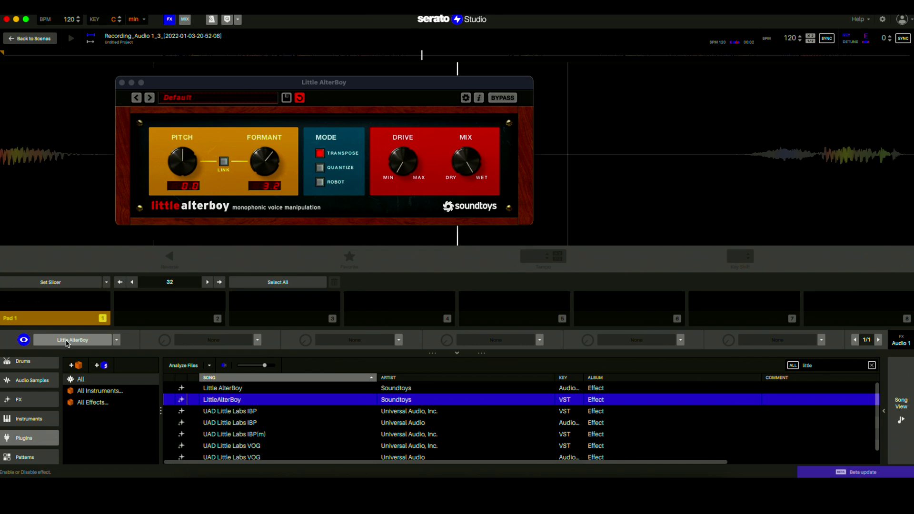
left_click(67, 341)
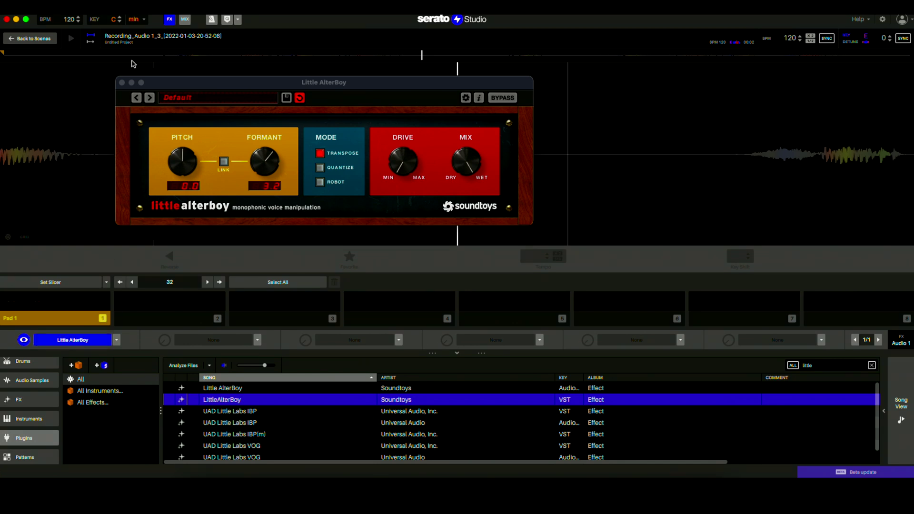
left_click(122, 83)
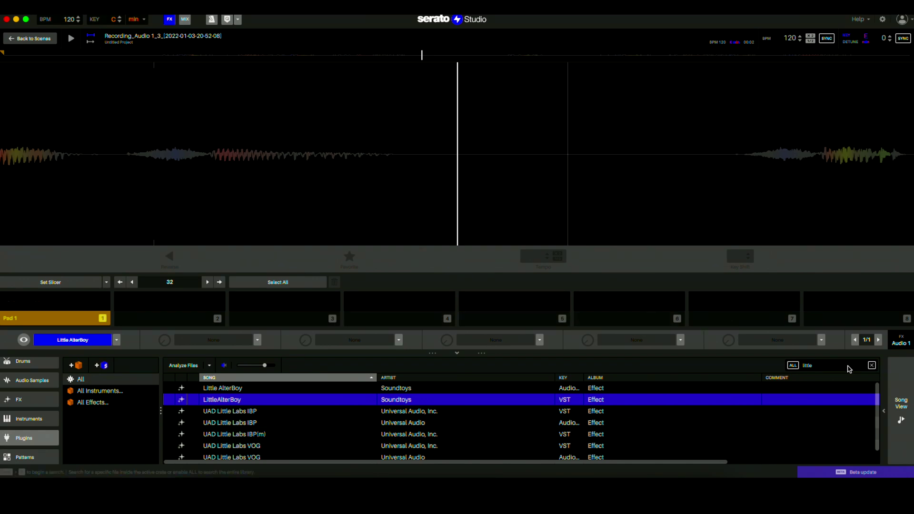
Step: Recheck Little AlterBoy from the song arrangement, then return to the scenes view
left_click(900, 403)
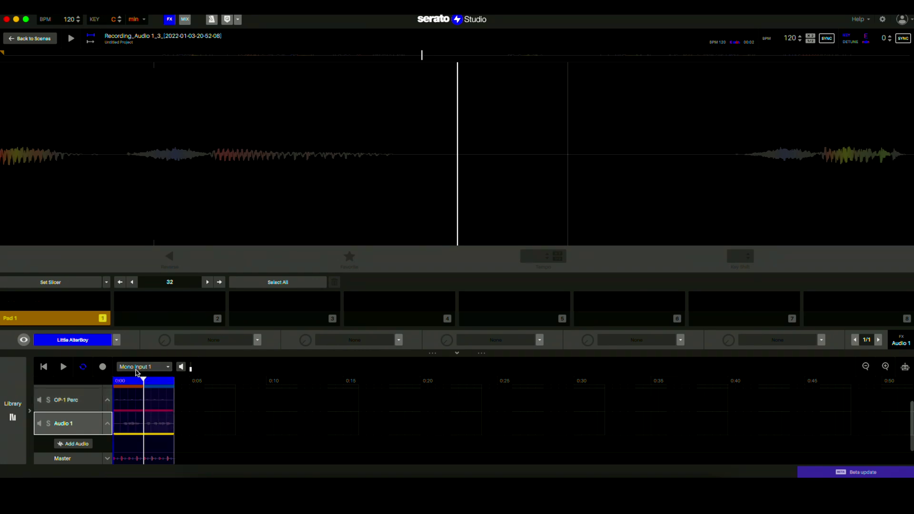
left_click(23, 340)
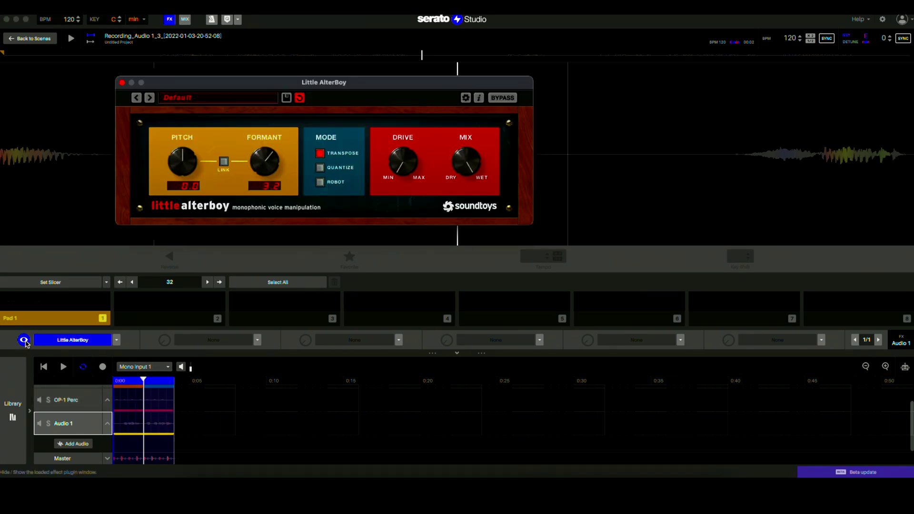
left_click(122, 82)
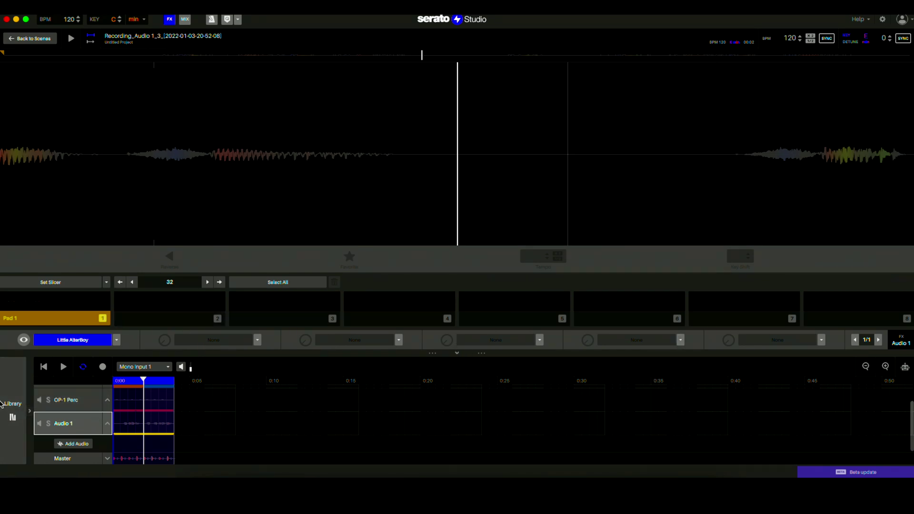
left_click(13, 409)
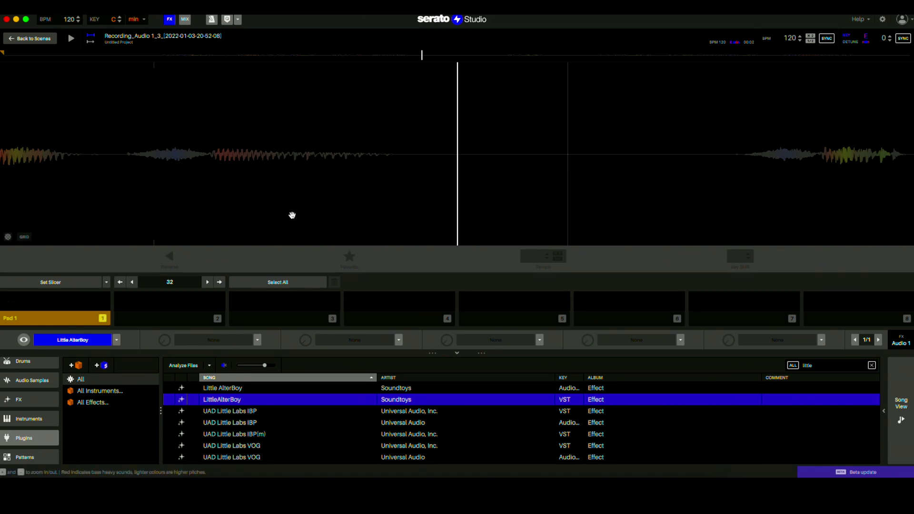
left_click(47, 40)
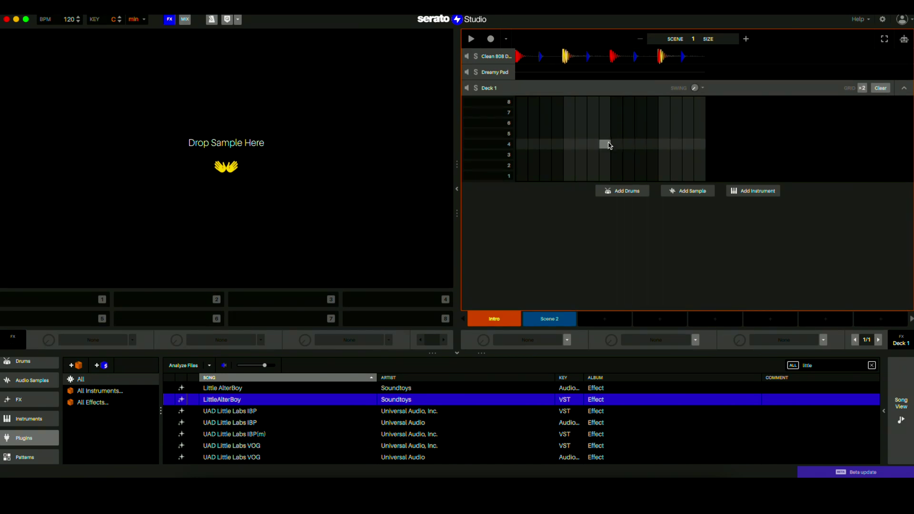
Step: Collapse Deck 1, open the Dreamy Pad piano roll, and drag Chorus JUN-6 onto it
left_click(904, 88)
left_click(493, 56)
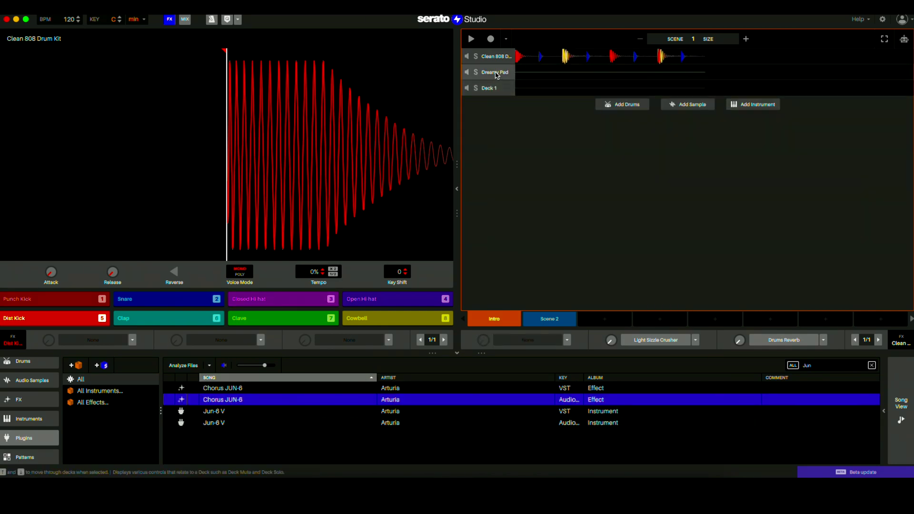
left_click(495, 72)
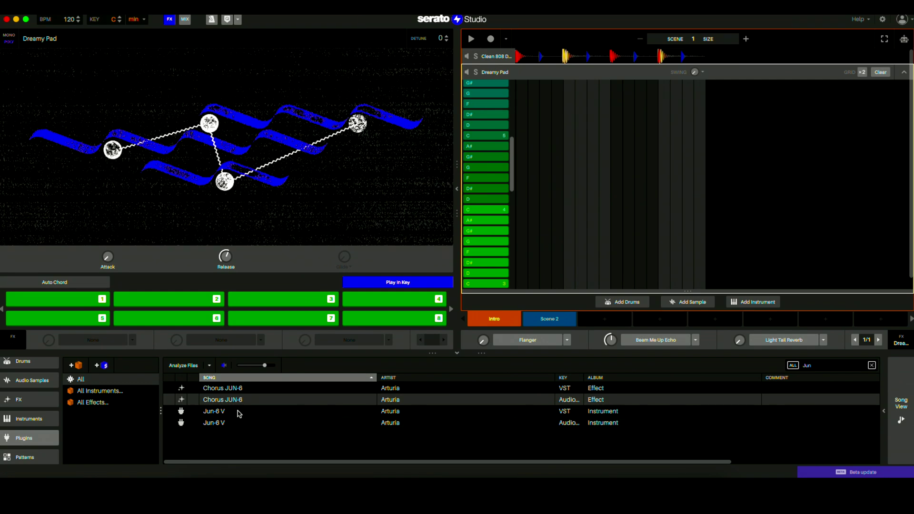
left_click_drag(238, 399, 540, 217)
Step: Move the Chorus JUN-6 window aside, browse its preset type filter, and close it
left_click_drag(267, 18, 347, 36)
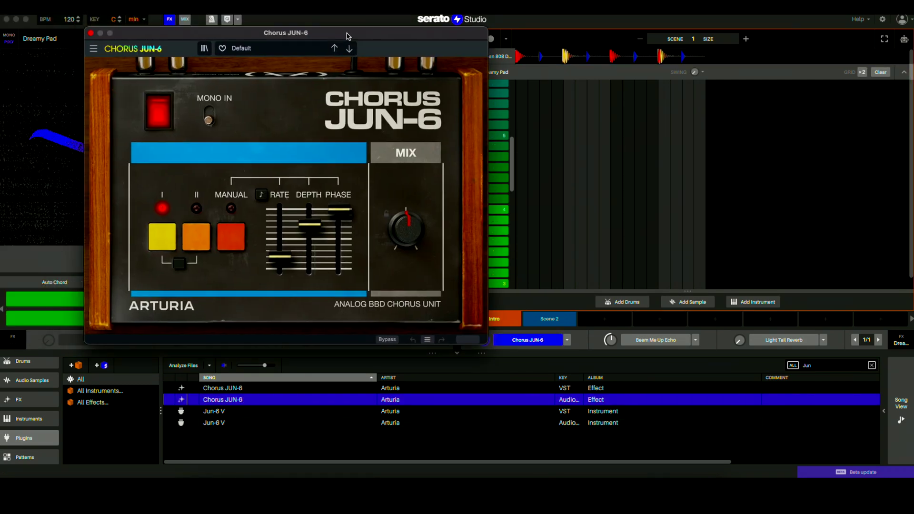
left_click(304, 49)
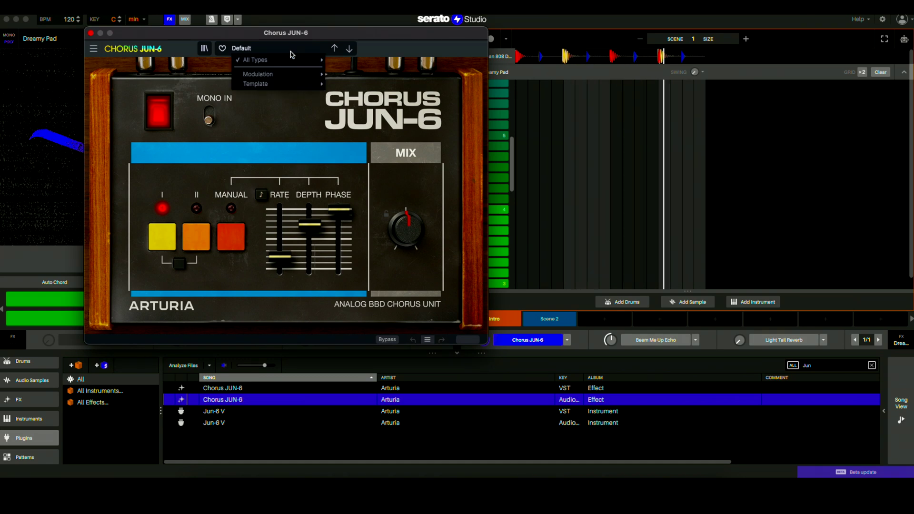
left_click(121, 38)
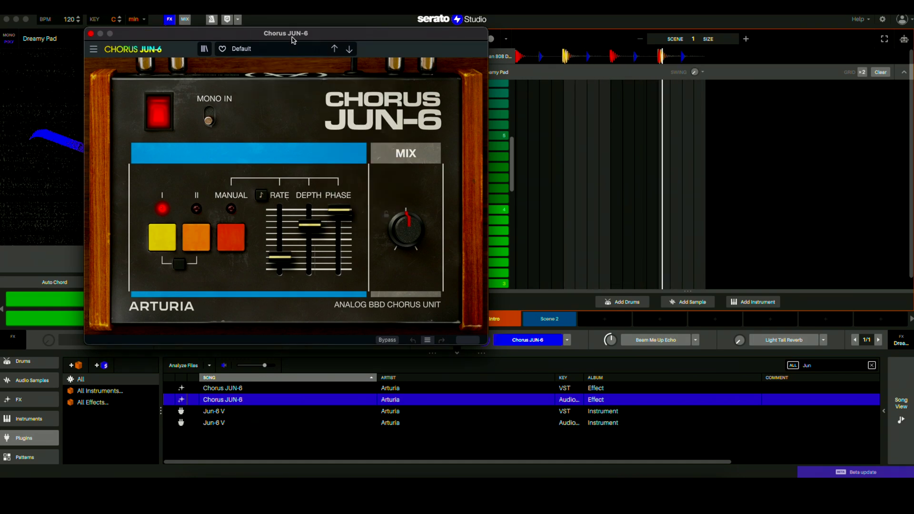
left_click(90, 34)
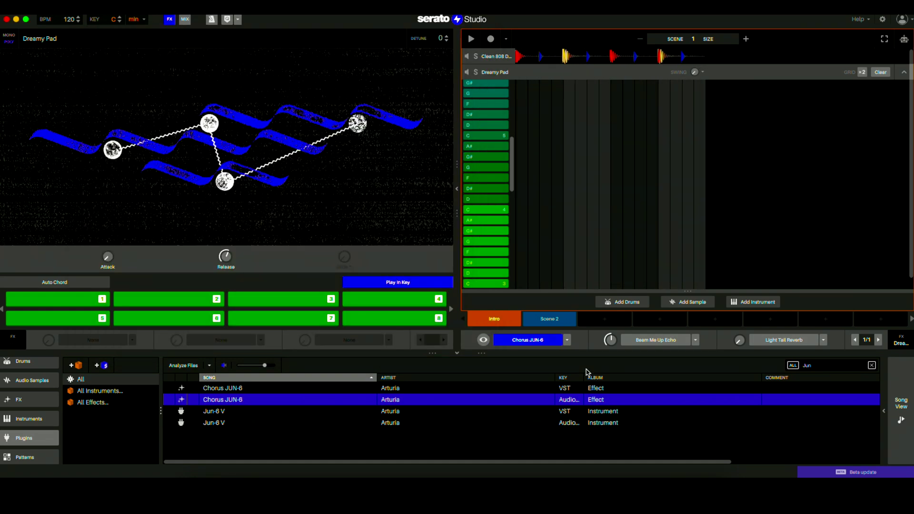
Step: Play Scene 2 and switch Chorus JUN-6 to the Detuned preset
left_click(549, 319)
key("space")
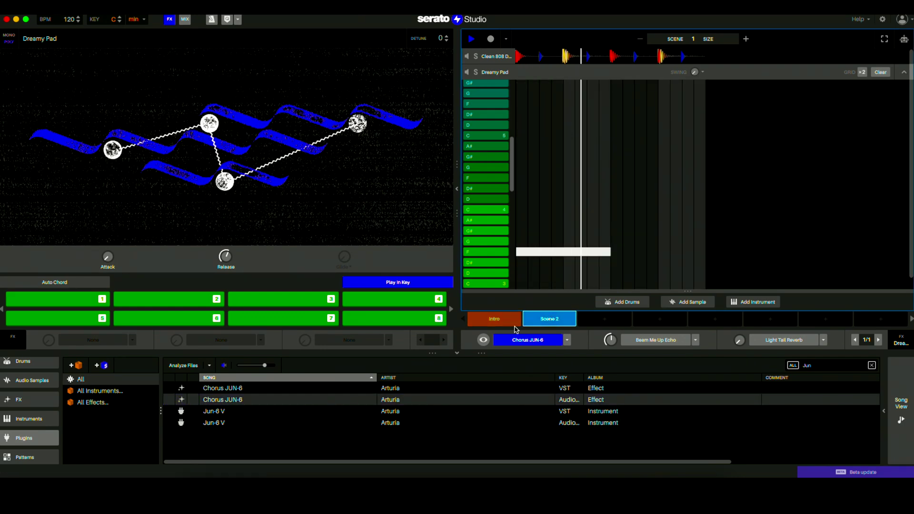
double_click(257, 403)
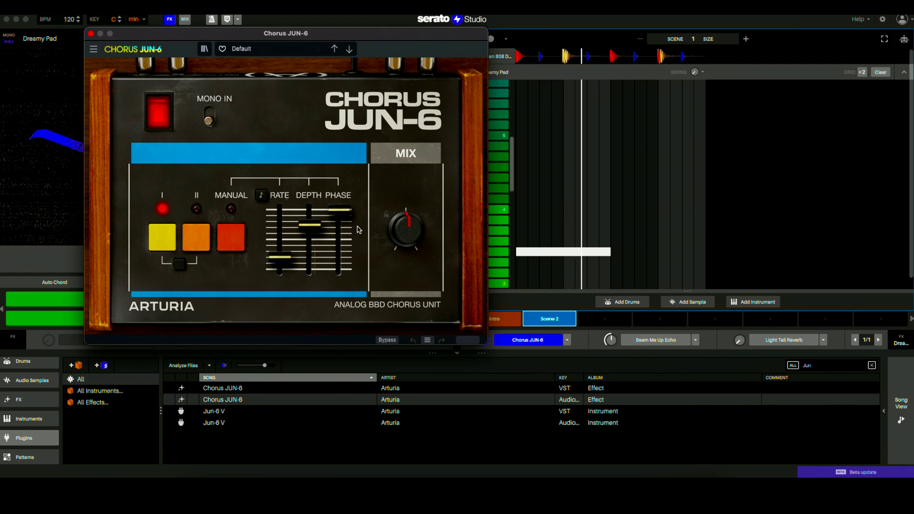
key("Down")
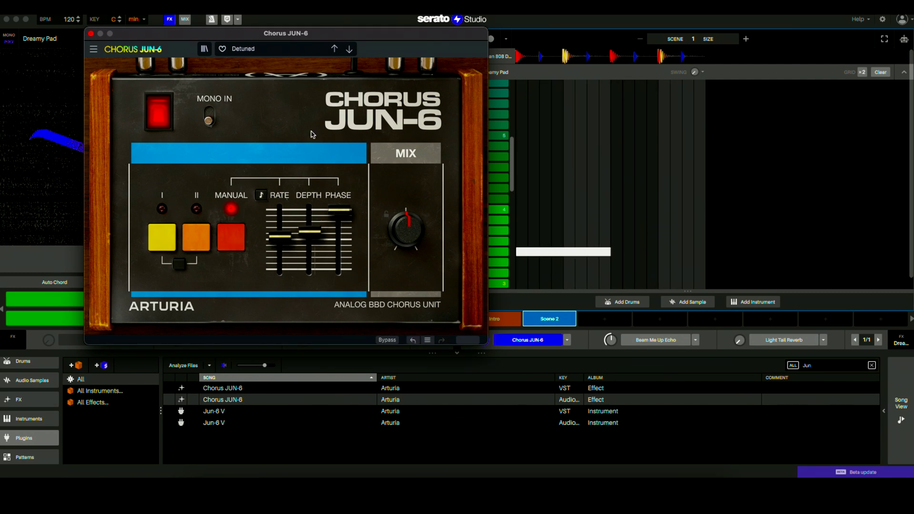
left_click(90, 33)
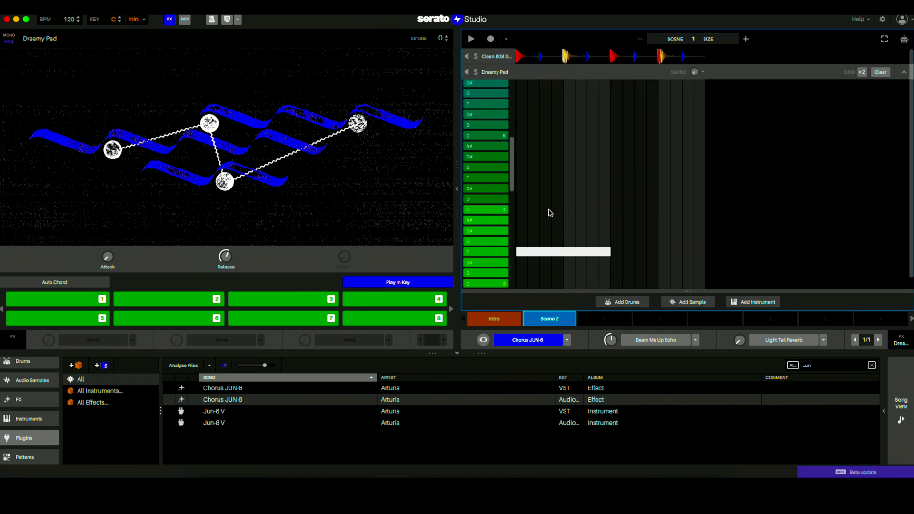
left_click(903, 73)
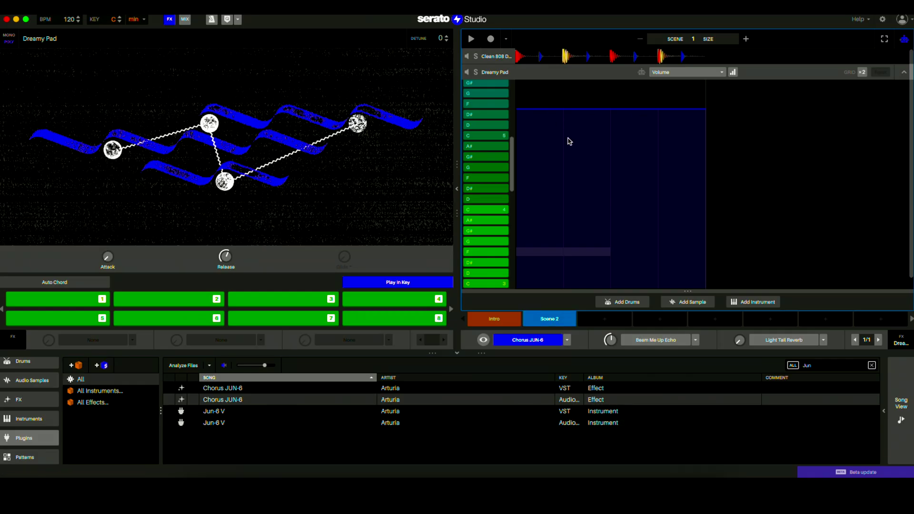
Step: Shape the Dreamy Pad volume line into a dip down to about -13.8 dB
left_click_drag(620, 108, 688, 80)
left_click_drag(625, 200, 622, 229)
left_click_drag(593, 109, 575, 124)
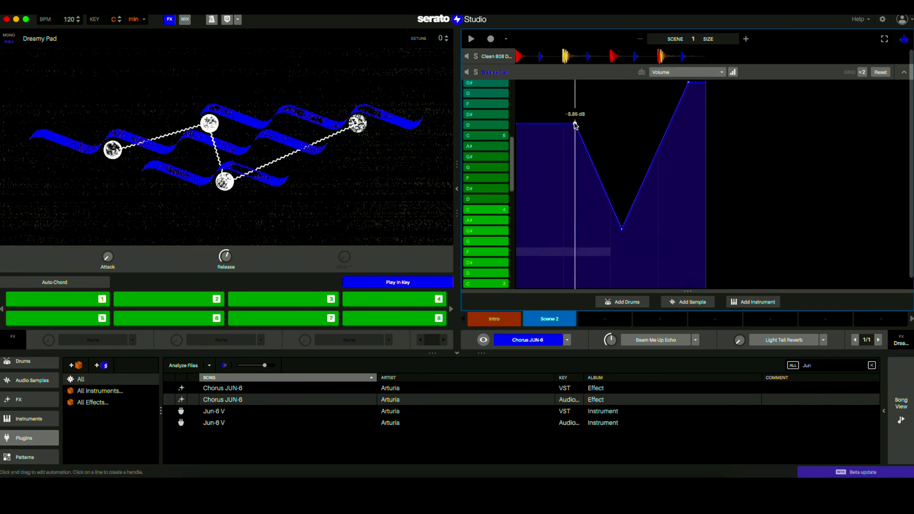
Step: Switch the automation lane's parameter to FX 1 > Navigate through presets
left_click(687, 72)
mouse_move(678, 94)
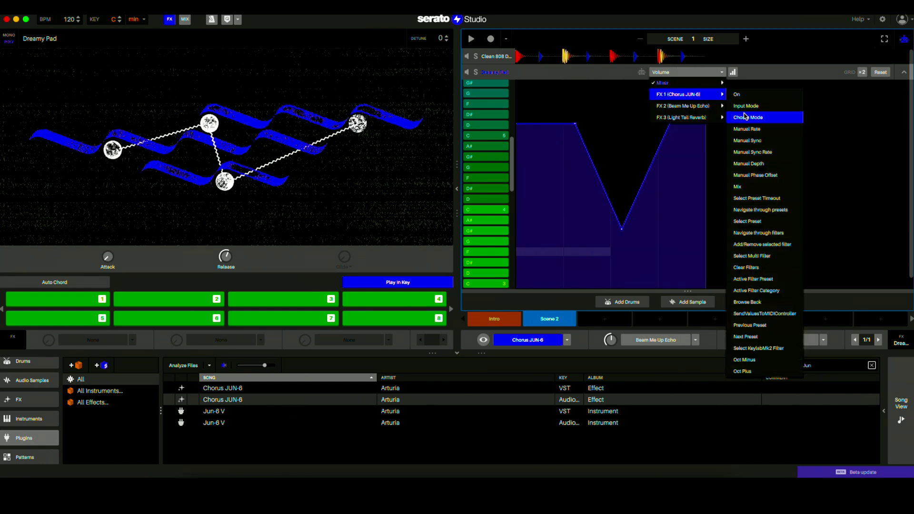
left_click(761, 210)
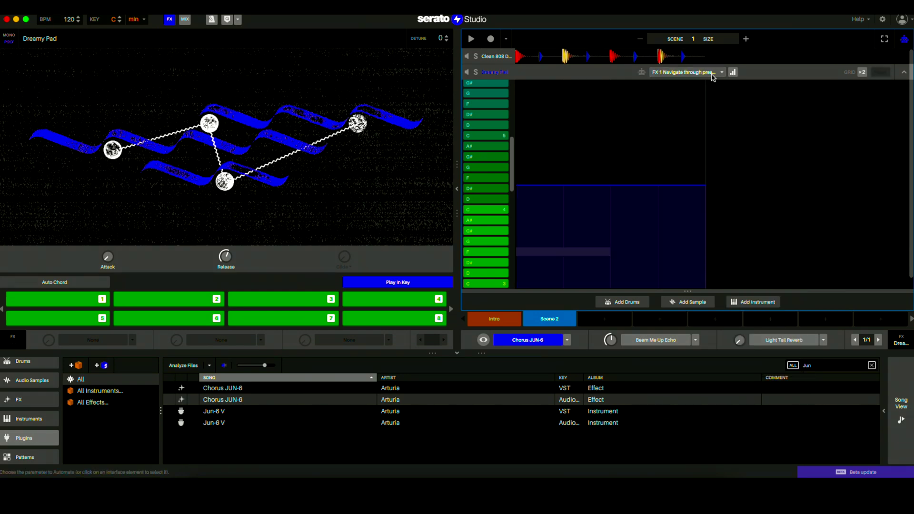
left_click(904, 39)
left_click(904, 39)
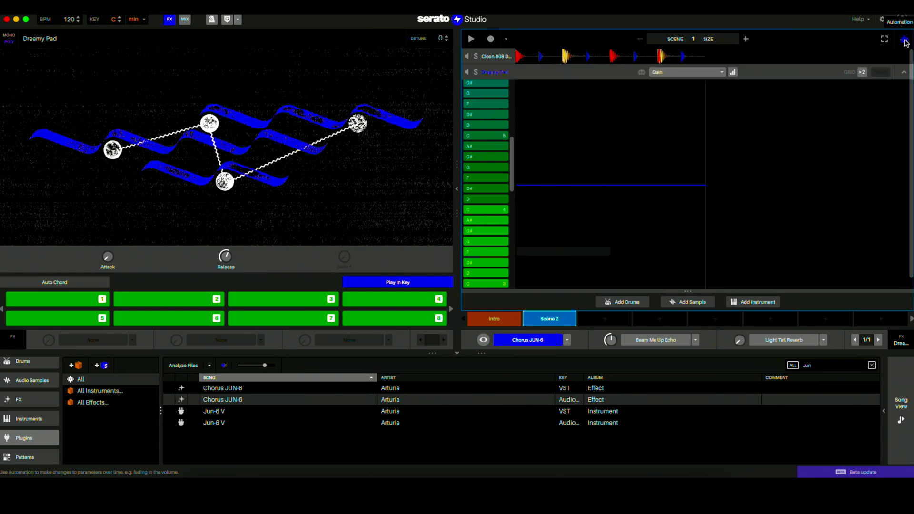
Step: Reopen automation editing with Gain as the Dreamy Pad's automated parameter
left_click(904, 40)
left_click(904, 40)
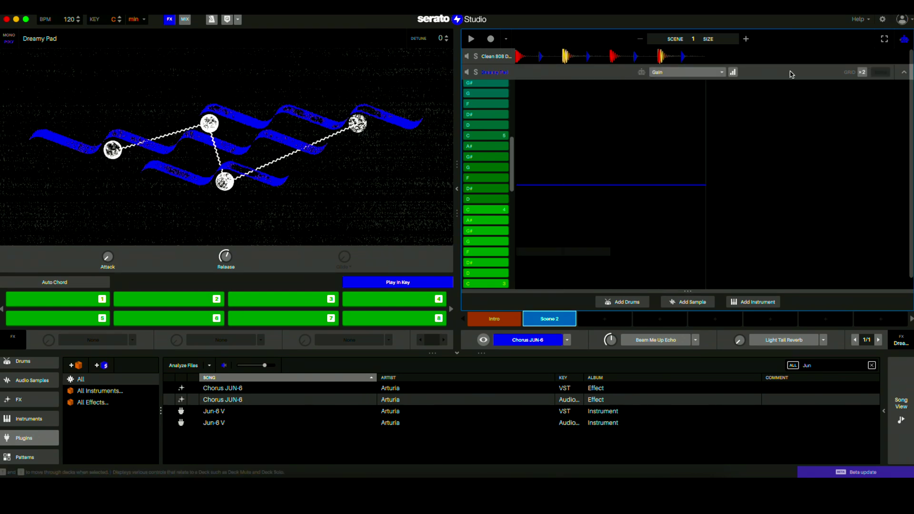
left_click(694, 73)
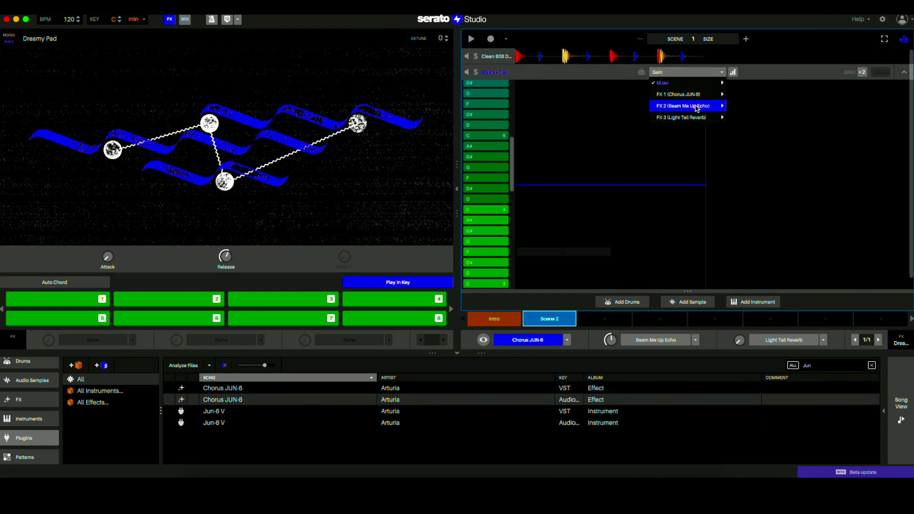
mouse_move(698, 94)
left_click(709, 82)
Step: Lower the last gain step to -1.99 dB and toggle the lane's bars/line display
mouse_move(696, 196)
left_mouse_down()
mouse_move(673, 232)
mouse_move(604, 203)
left_mouse_up()
left_click(733, 72)
left_click(733, 73)
left_click(732, 73)
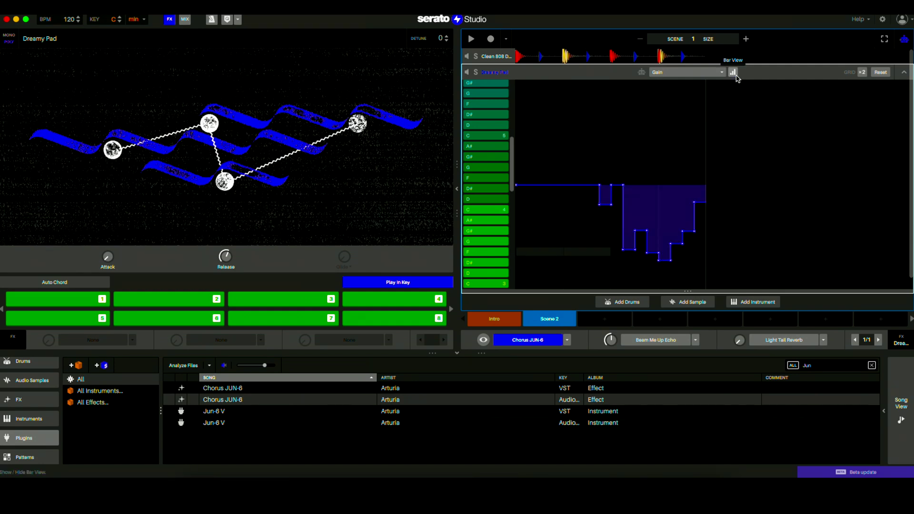
Step: Remove the small gain dip and +6.87 dB point, raise the ramp point, exit automation
double_click(600, 205)
left_click_drag(599, 185, 555, 128)
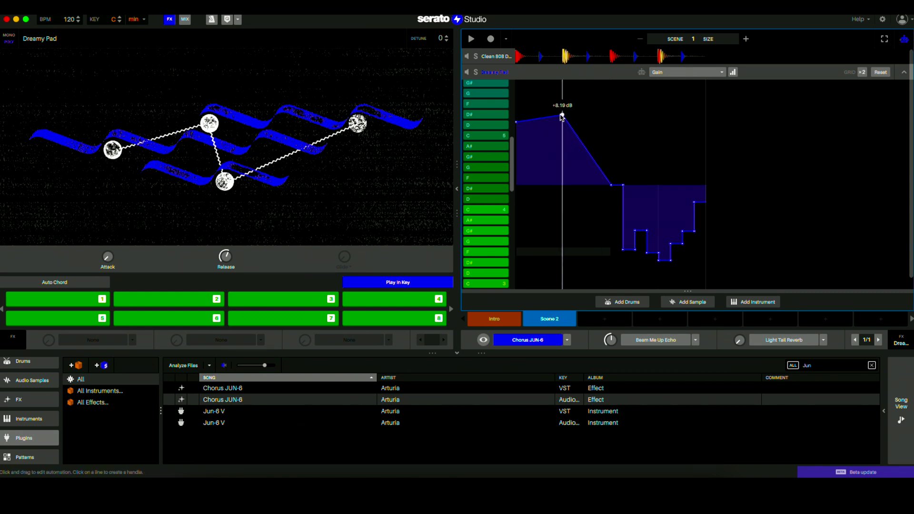
double_click(558, 127)
left_click_drag(560, 152, 559, 114)
key("ctrl+a")
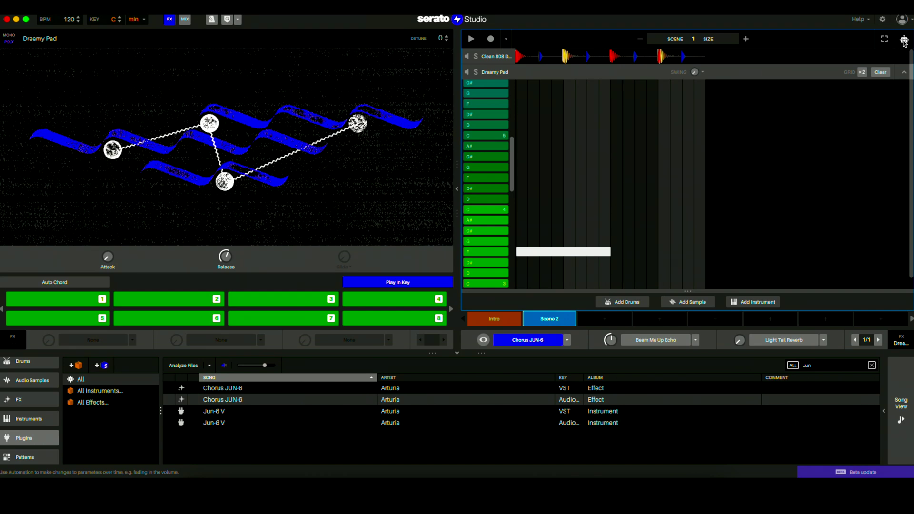
Step: Show the song timeline with automation lanes for Scenes, OP-1 Perc and Audio 1
left_click(901, 403)
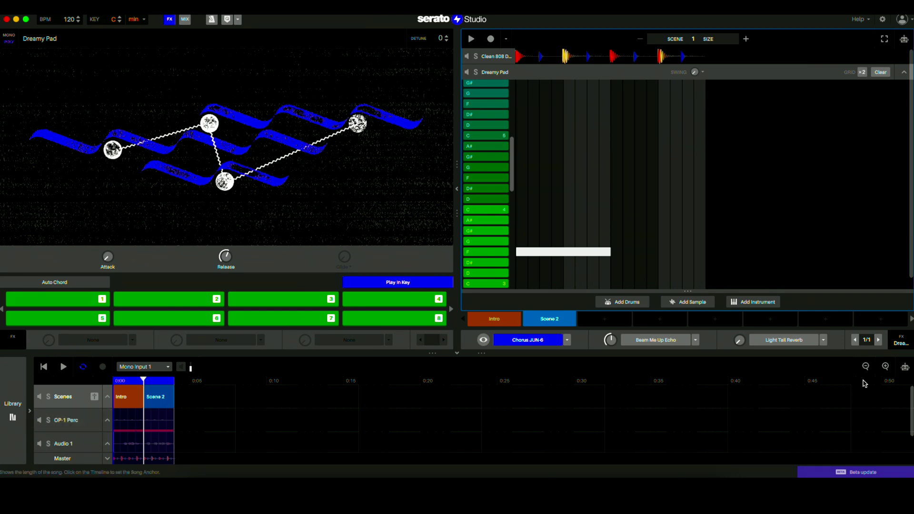
left_click(905, 367)
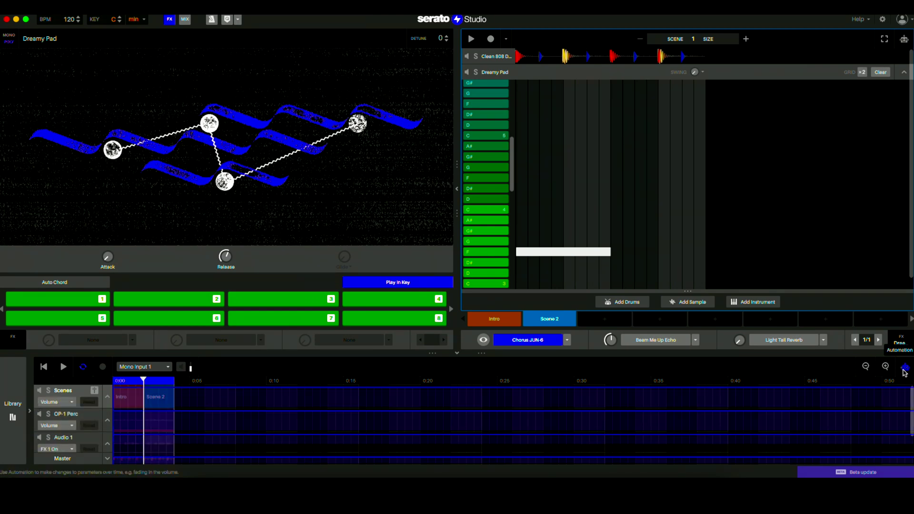
scroll(686, 407, "down", 1)
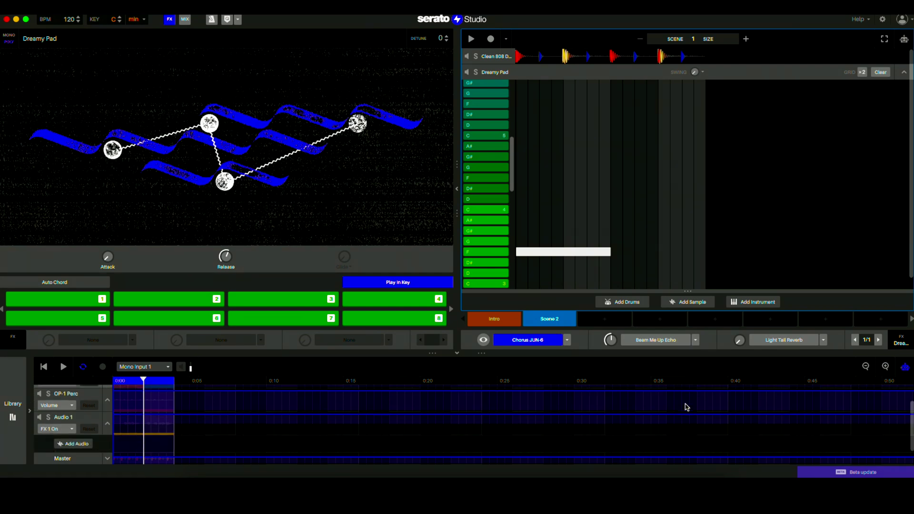
scroll(686, 407, "up", 1)
scroll(760, 409, "down", 1)
scroll(686, 403, "up", 1)
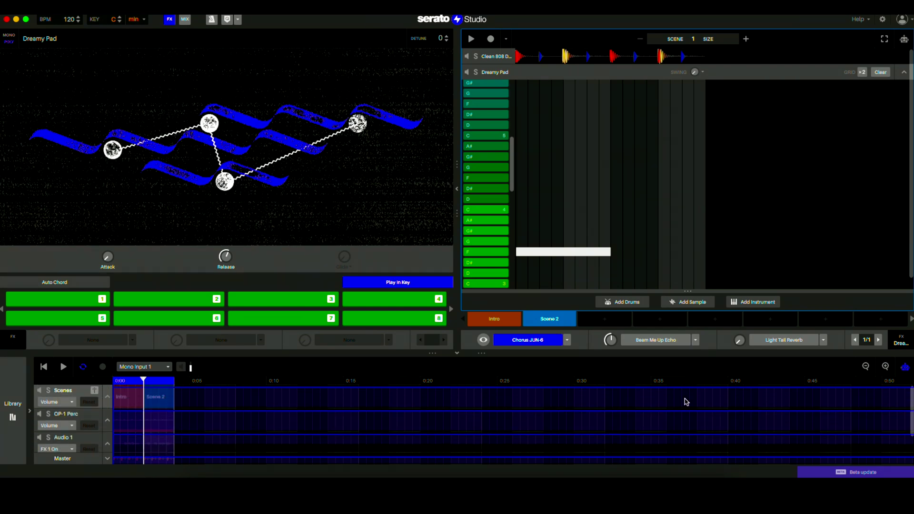